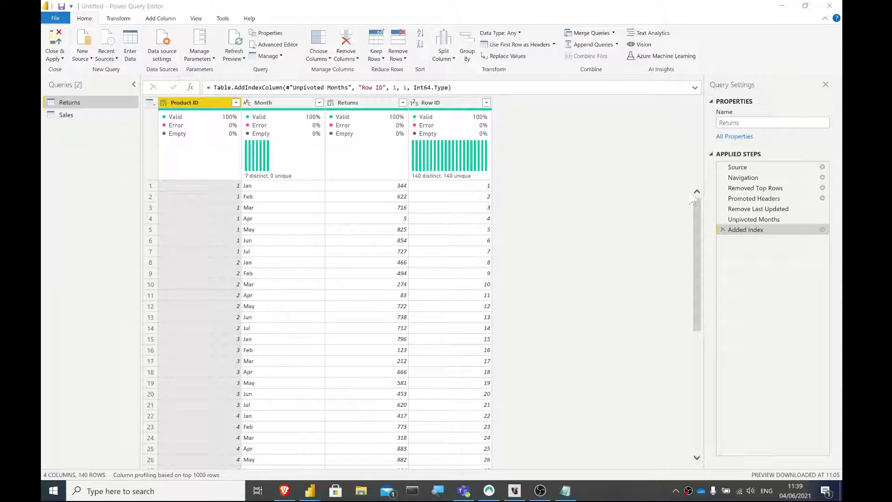
Step: Compare the Returns query's raw sheet data at the Navigation step with its output at the Added Index step
left_click(755, 178)
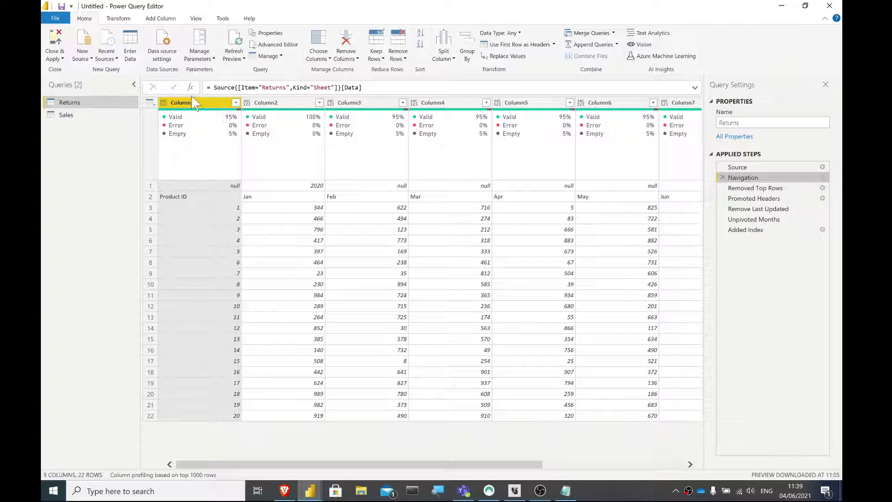
left_click(195, 197)
left_click_drag(353, 403, 378, 408)
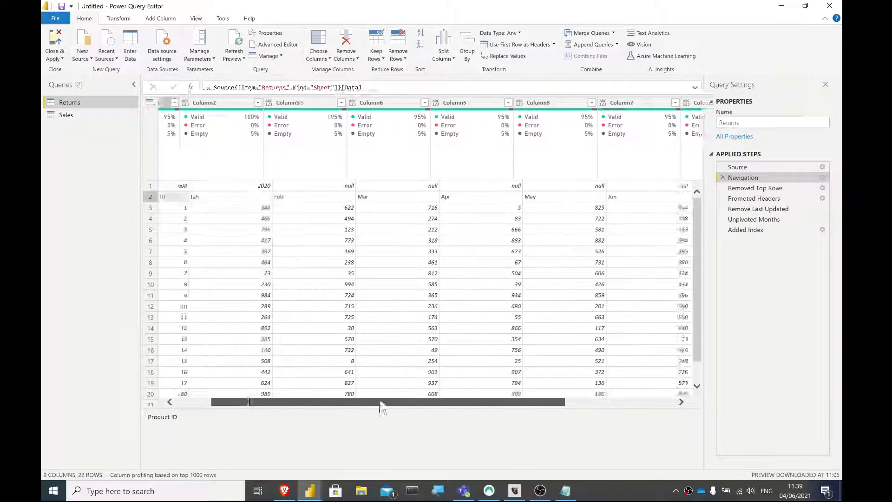
left_click(744, 231)
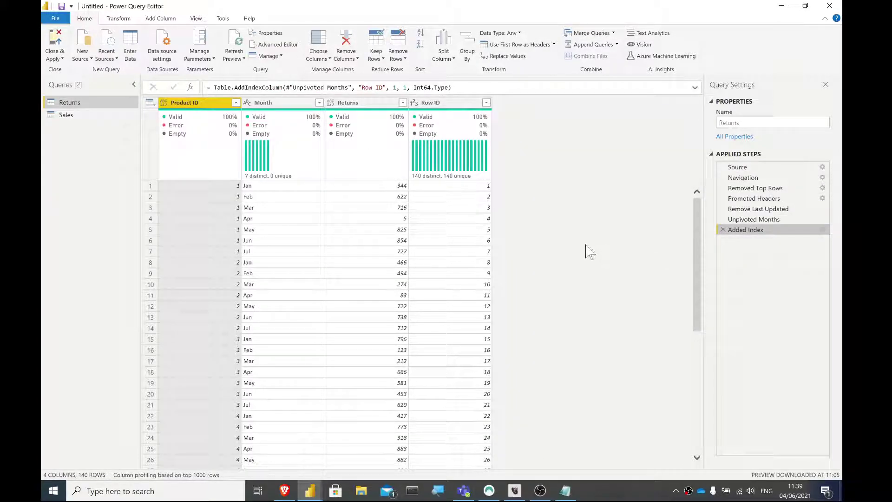
Step: Review the Returns query's M code, focusing on the Remove Last Updated and Unpivoted Months steps
left_click(274, 44)
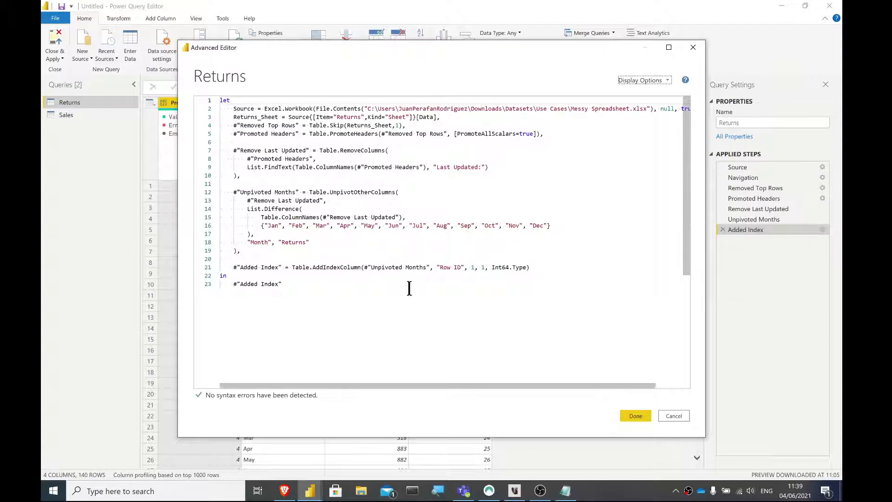
left_click_drag(241, 251, 220, 150)
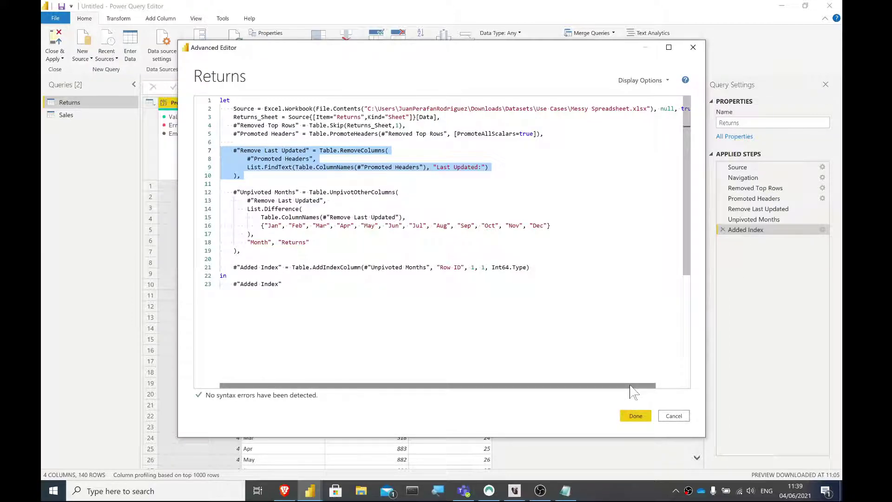
left_click(669, 417)
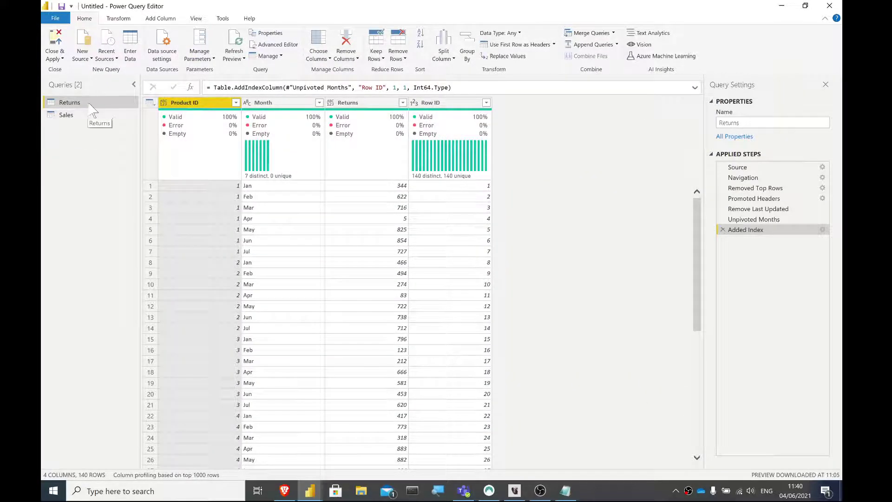
Step: Compare the raw sheet layouts of the Returns and Sales queries at their Navigation steps
left_click(742, 178)
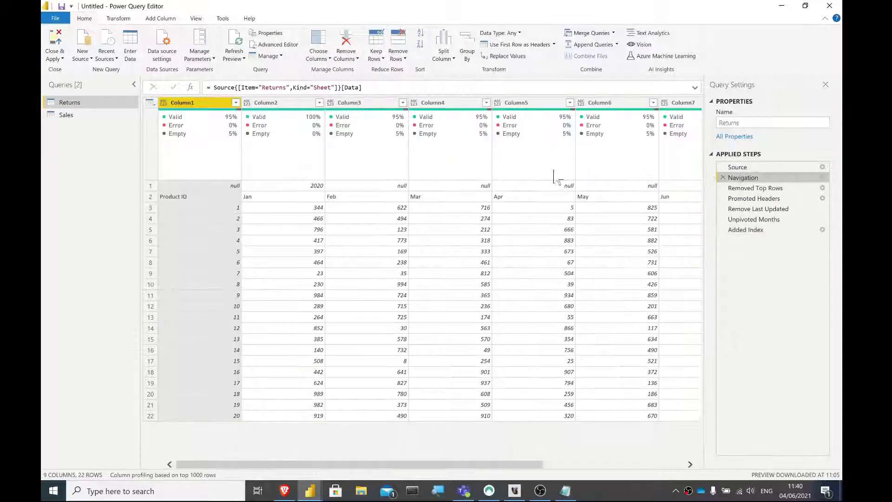
left_click(64, 116)
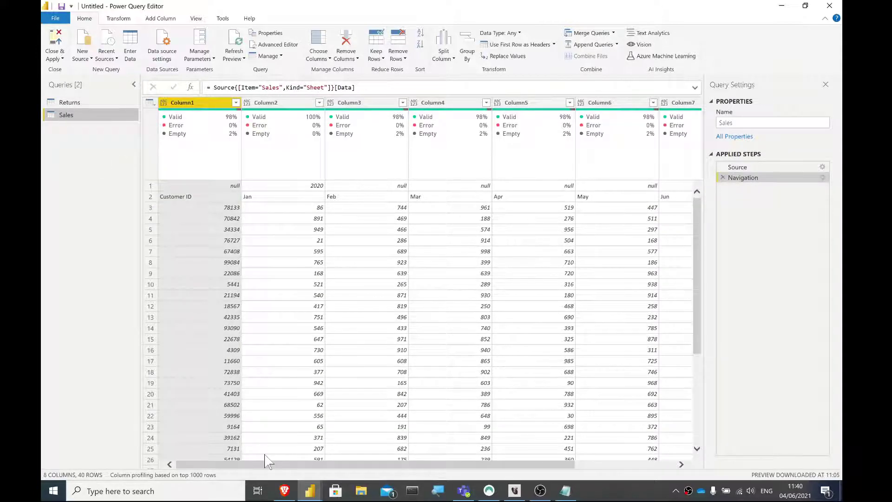
mouse_move(260, 465)
left_mouse_down()
mouse_move(448, 455)
mouse_move(249, 462)
left_mouse_up()
Step: Copy the complete M code of the Returns query
left_click(67, 103)
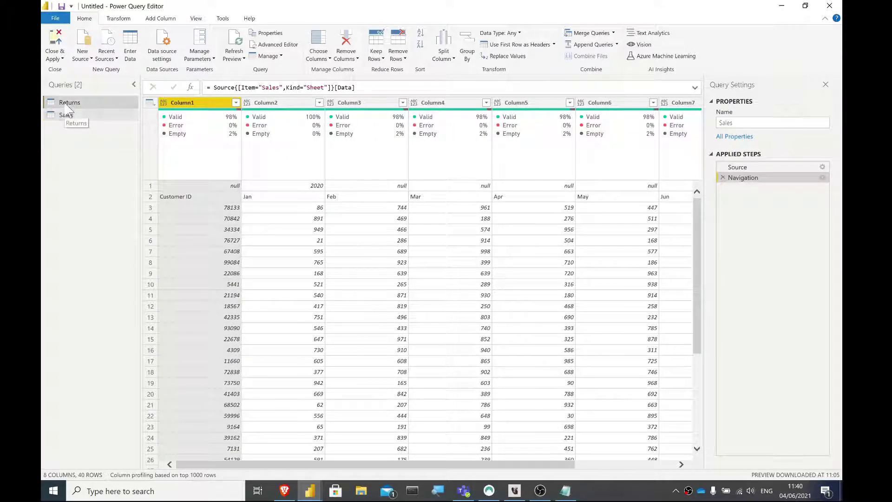
left_click(278, 45)
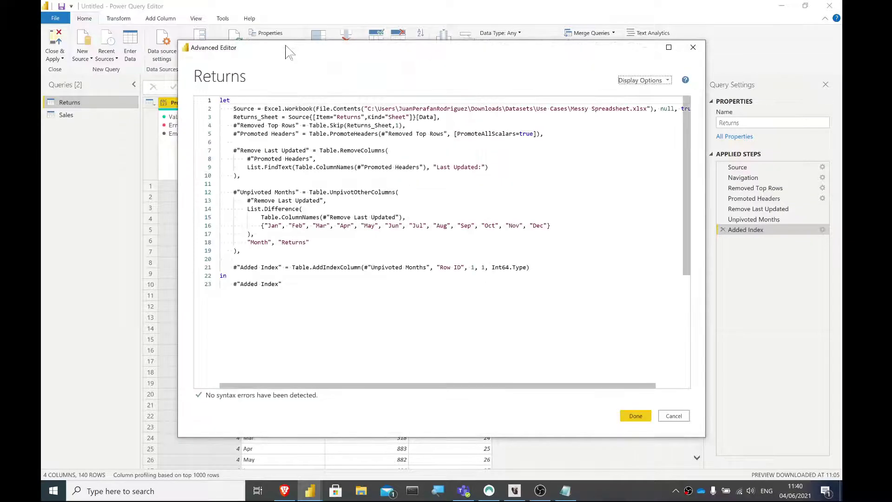
left_click_drag(282, 284, 193, 100)
key("ctrl+c")
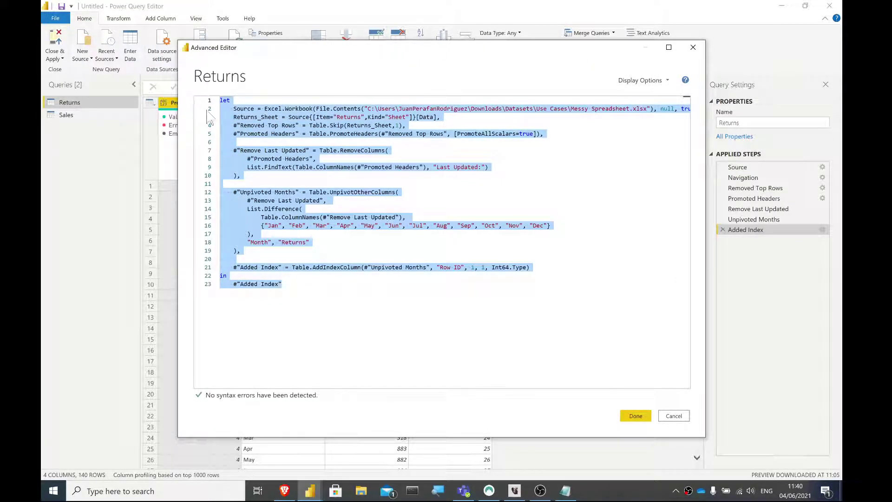
left_click(674, 416)
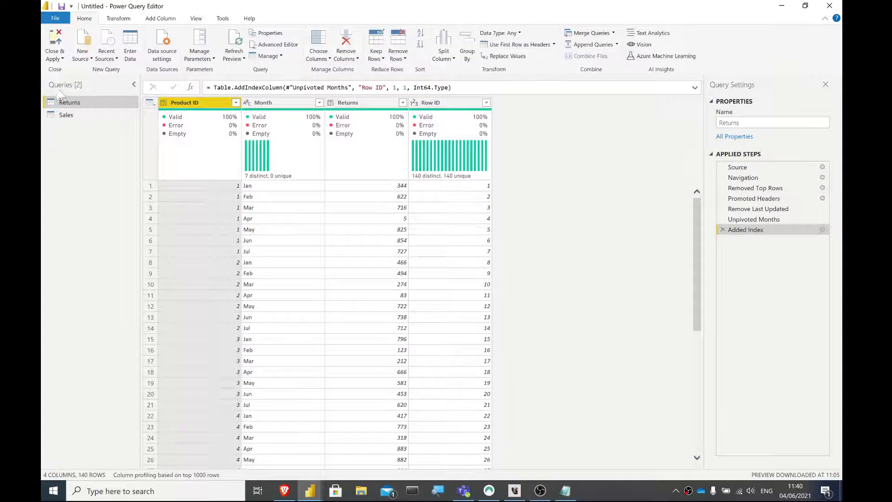
Step: Paste the copied Returns code below the existing M code of the Sales query
left_click(66, 115)
left_click(274, 45)
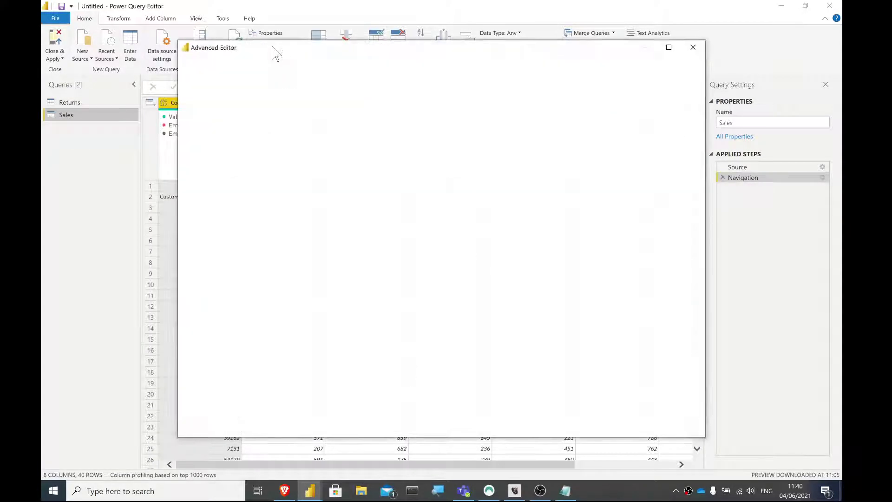
key("Return")
key("Return")
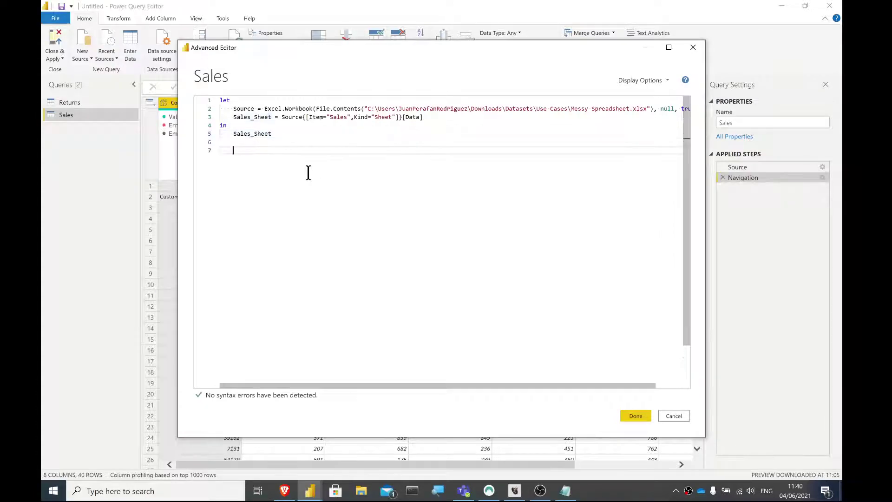
key("ctrl+v")
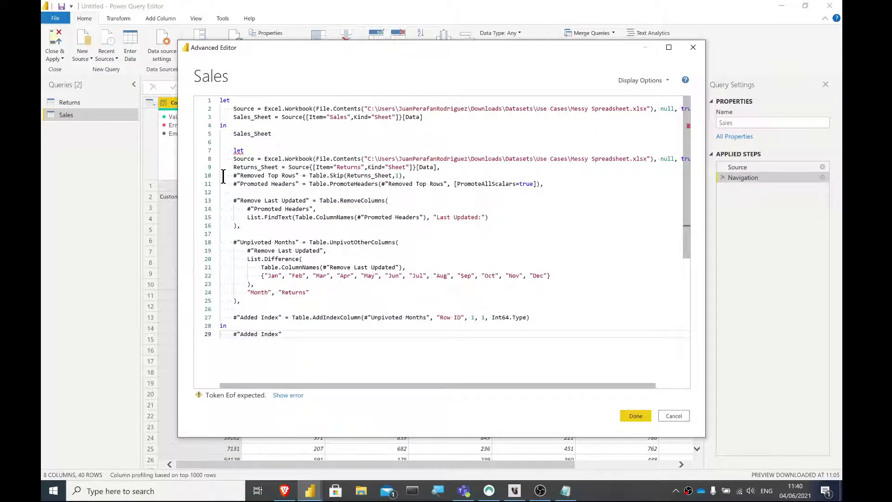
Step: Move the pasted code from Removed Top Rows onwards directly beneath the Sales_Sheet line, replacing everything that follows that line
left_click_drag(221, 175, 251, 183)
left_click_drag(319, 210, 475, 356)
key("ctrl+c")
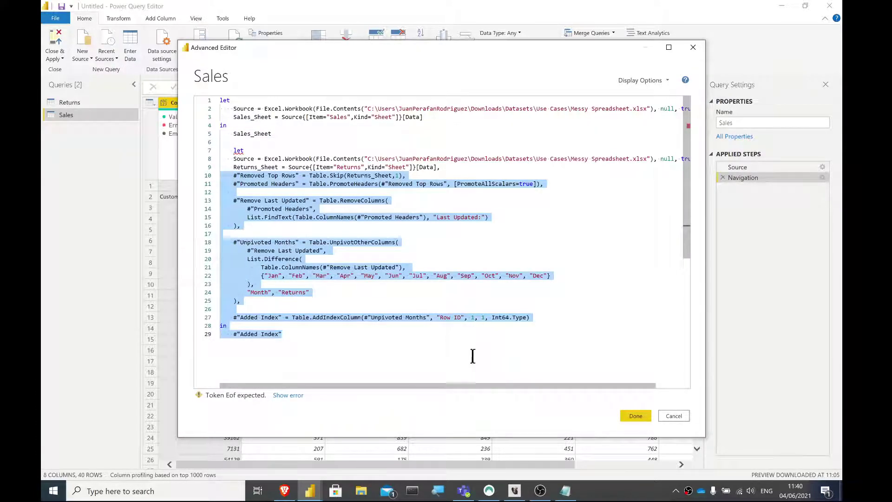
key("Delete")
left_click_drag(471, 181, 185, 129)
key("ctrl+v")
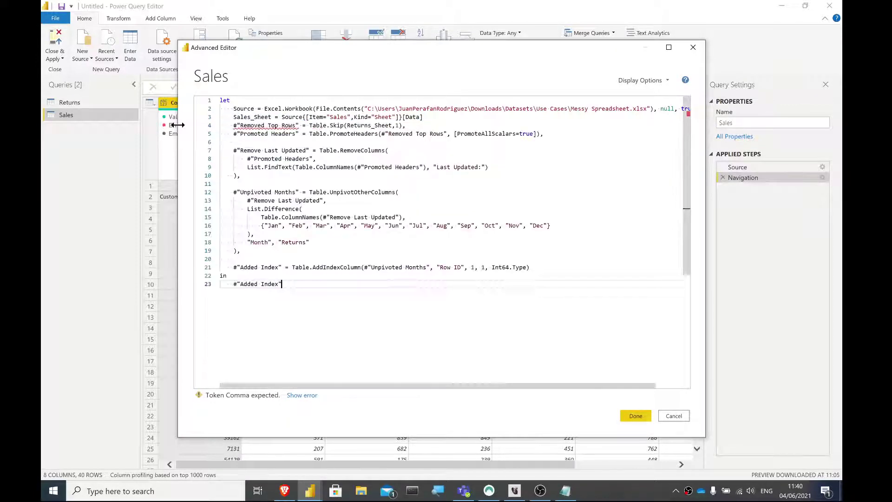
Step: Make Table.Skip reference Sales_Sheet, add a comma at the end of the Sales_Sheet line, and apply the Sales code
left_click(241, 126)
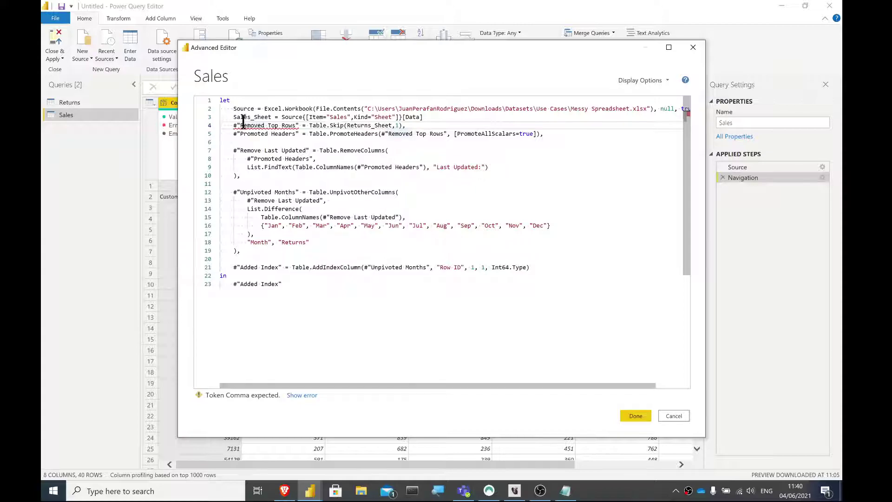
double_click(243, 117)
key("ctrl+c")
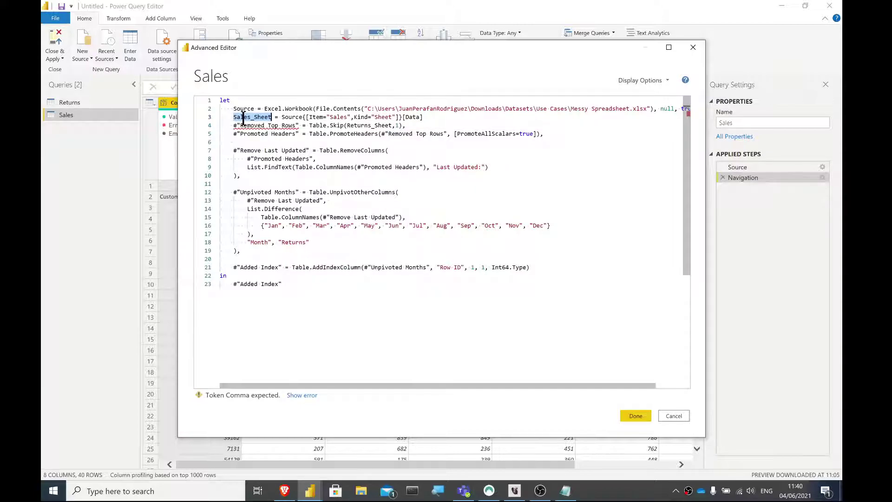
double_click(366, 126)
key("ctrl+v")
double_click(251, 117)
left_click(251, 126)
double_click(251, 125)
left_click(252, 126)
left_click(432, 117)
type(",")
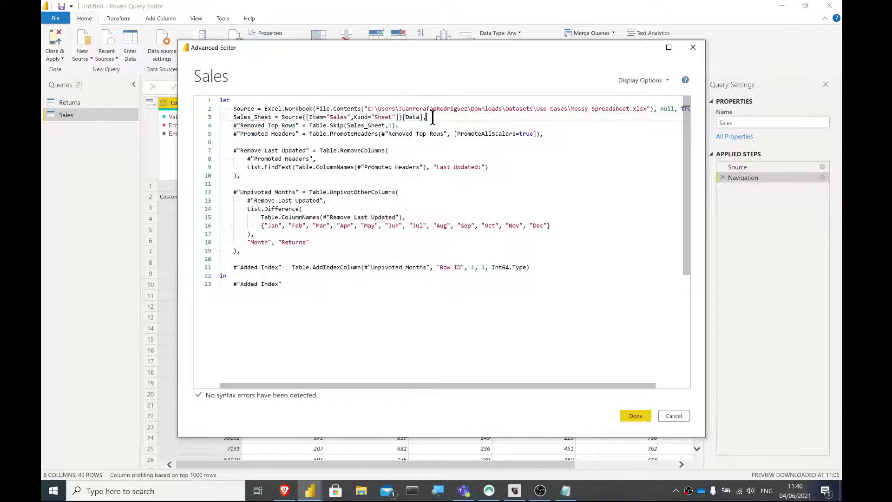
left_click(635, 415)
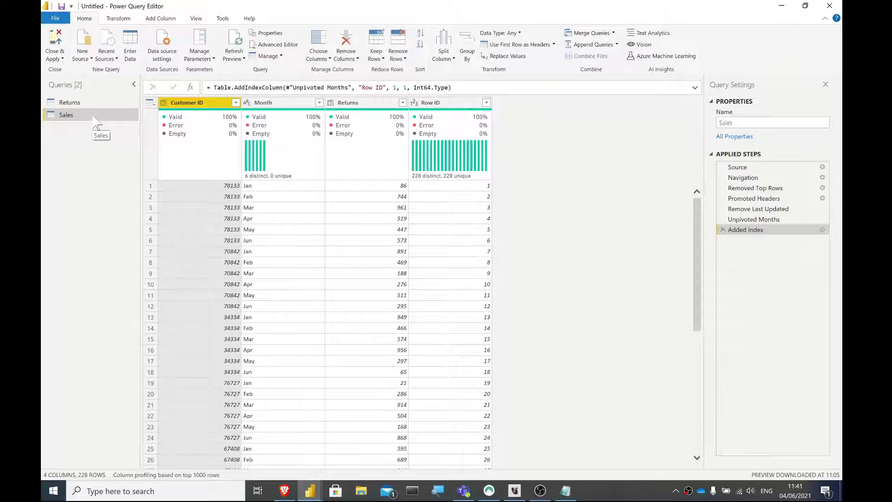
Step: Delete Removed Top Rows and all subsequent steps from the Sales query
left_click(747, 190)
right_click(746, 191)
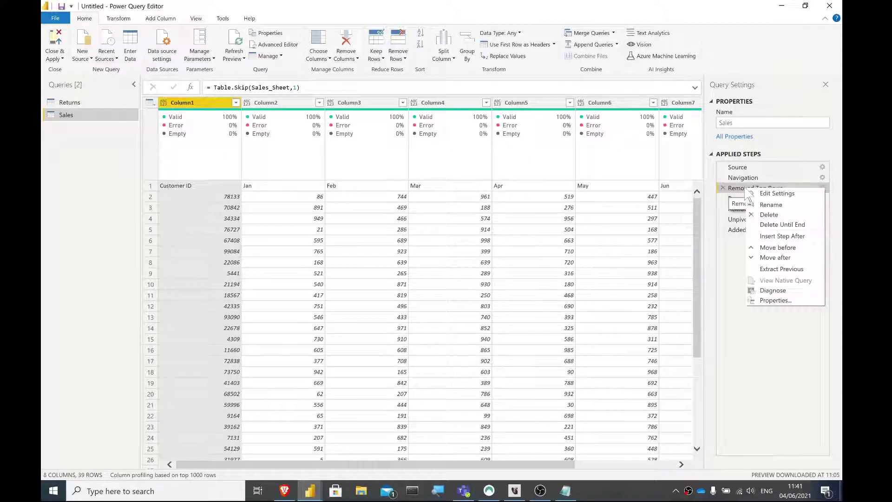
left_click(763, 226)
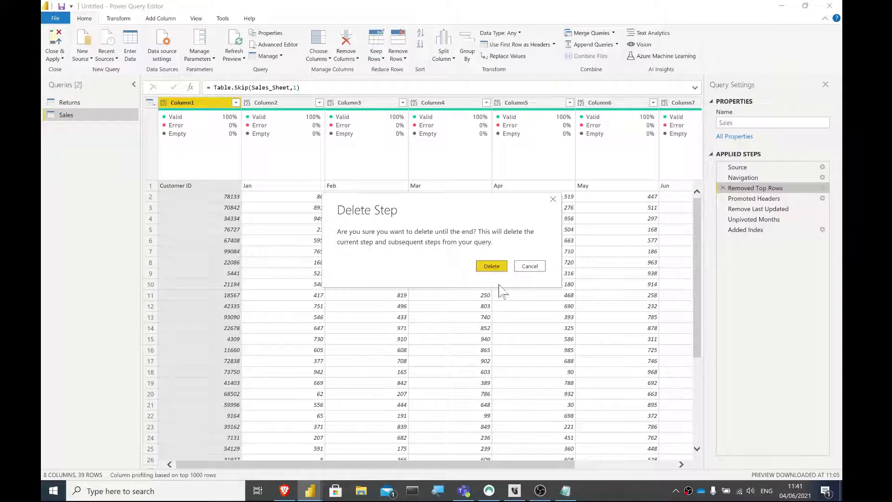
left_click(498, 273)
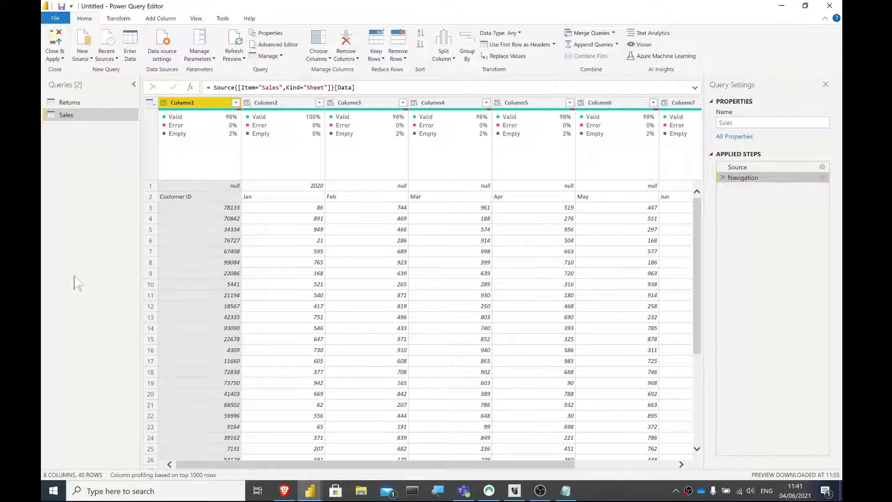
Step: Examine the Returns query's M code for its query-specific parts: the Returns_Sheet references and the "Returns" value column name
left_click(66, 102)
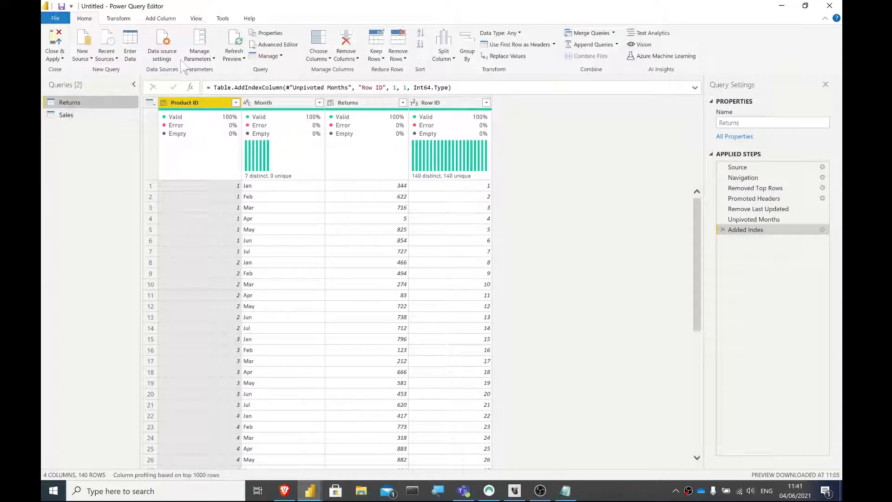
left_click(273, 44)
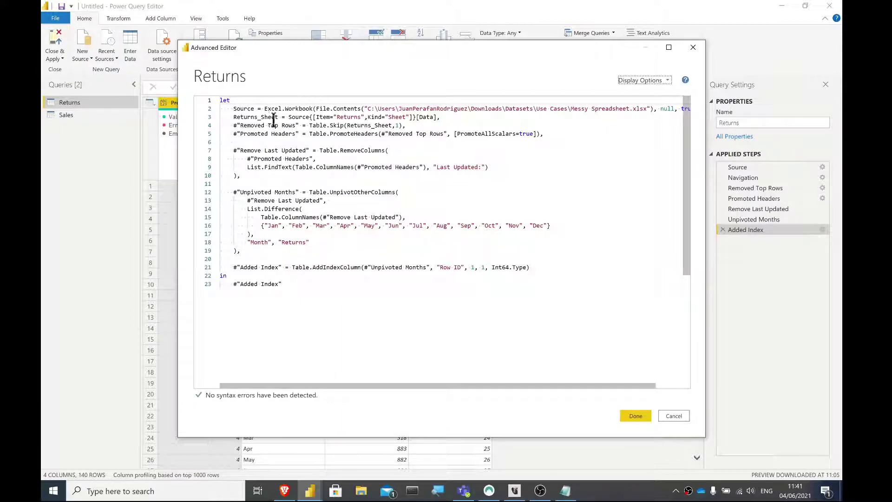
double_click(247, 117)
double_click(239, 117)
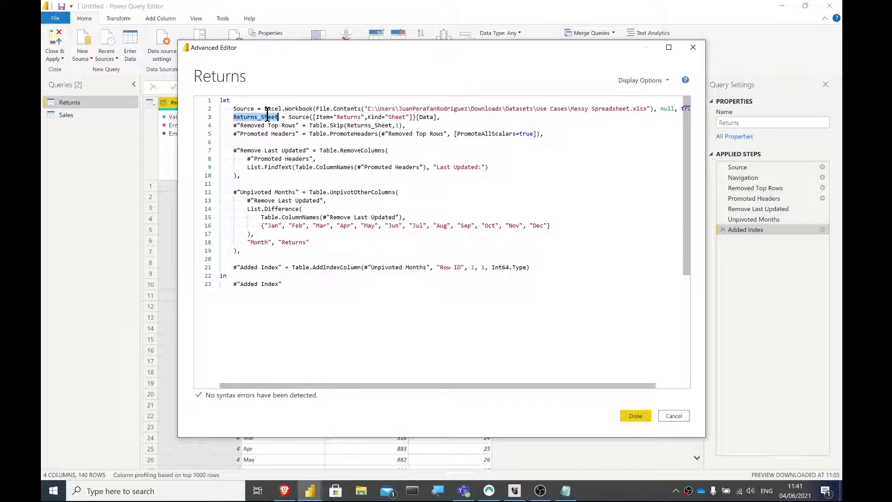
double_click(332, 126)
left_click_drag(331, 126, 360, 123)
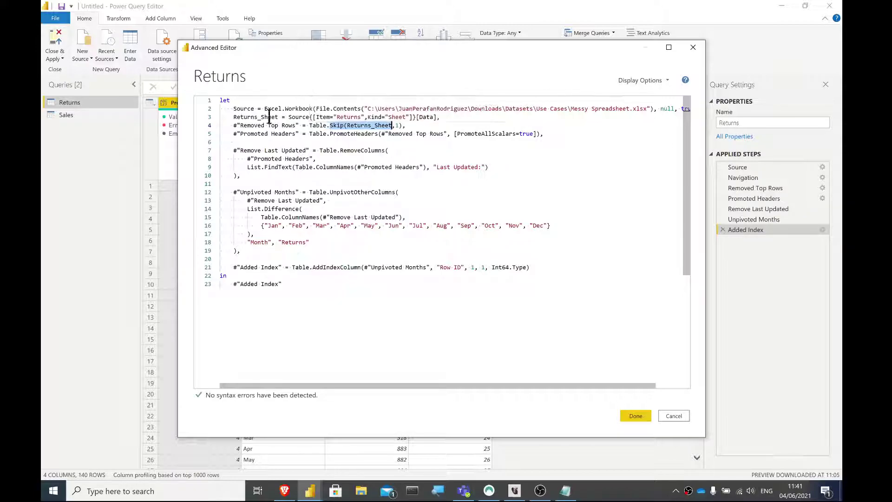
double_click(250, 117)
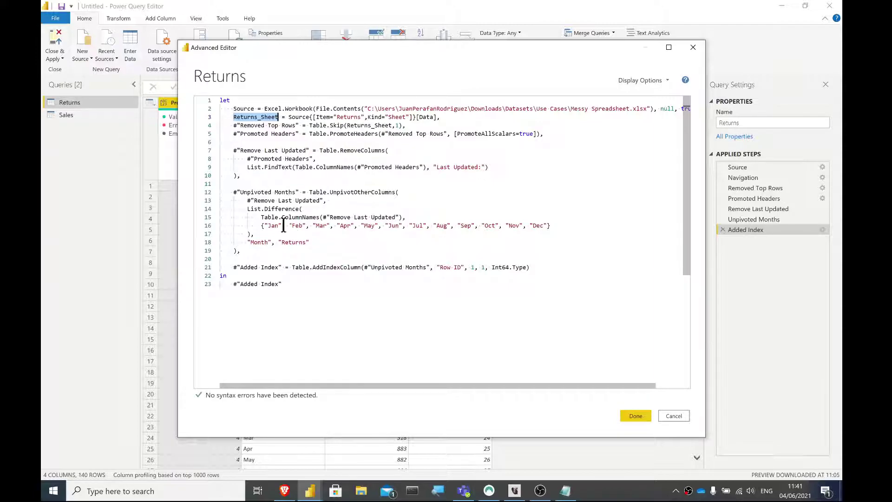
double_click(284, 243)
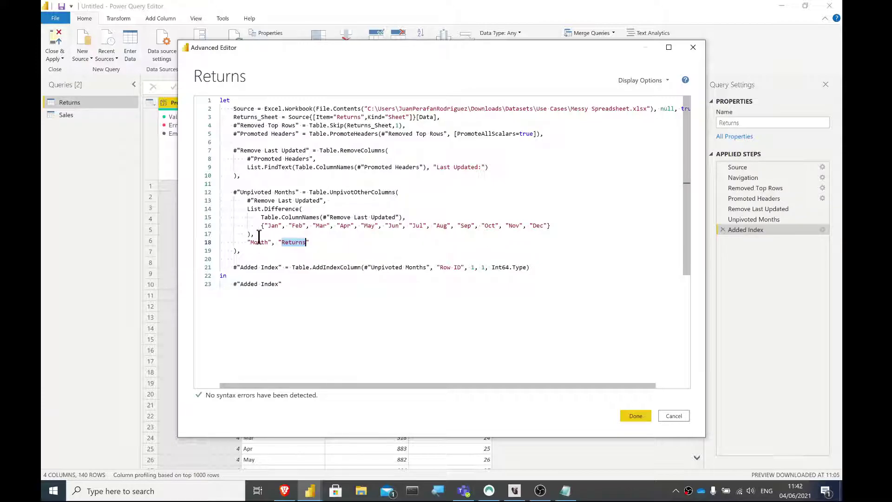
Step: Insert "() =>" before let in the Returns code to turn the query into a function
left_click(221, 100)
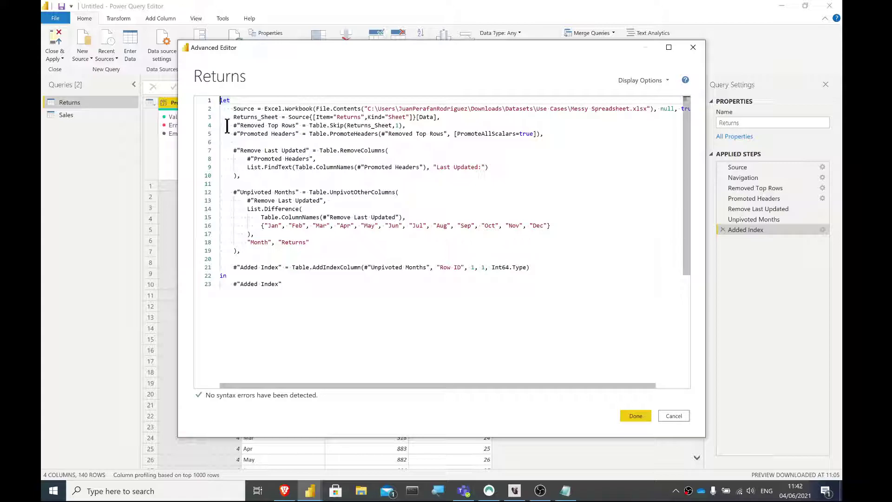
type("() ")
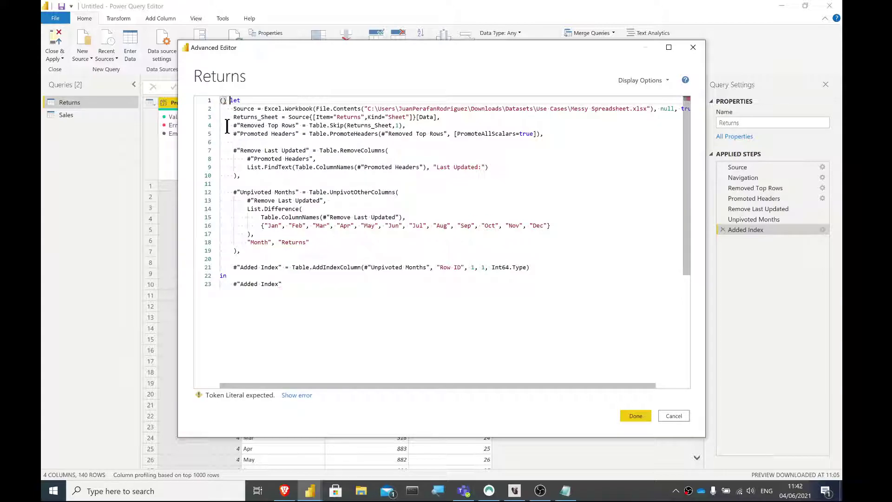
type("=>")
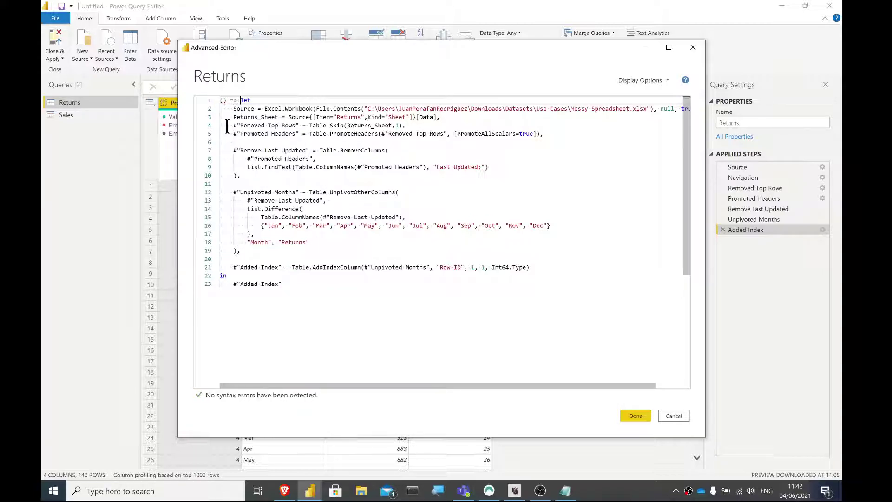
left_click_drag(241, 100, 216, 101)
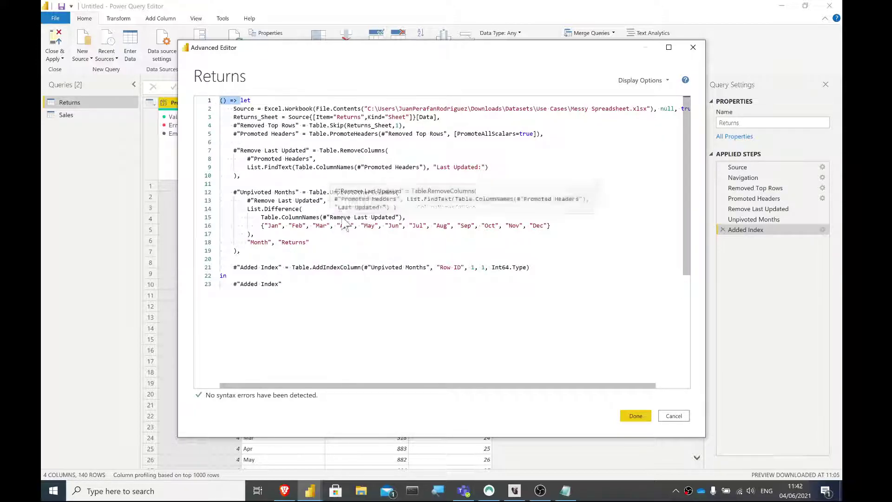
mouse_move(282, 207)
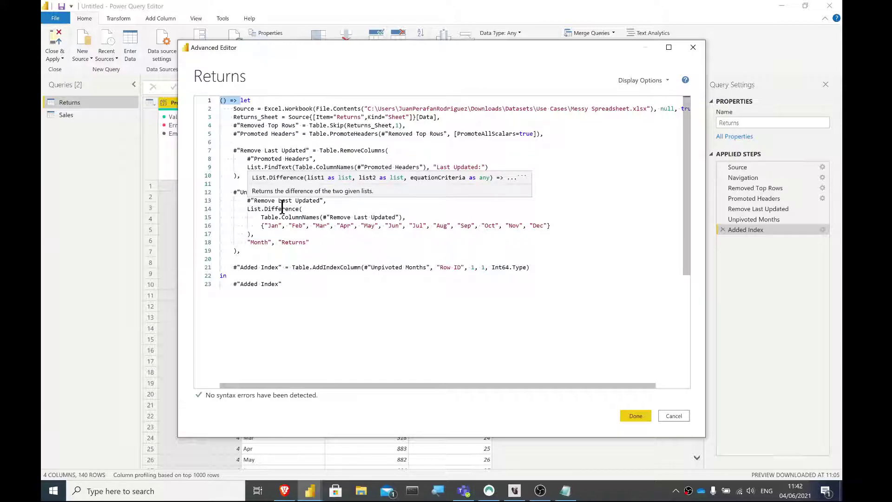
Step: Review the "() =>" function header and the let-in body, and apply the Returns code
left_click(222, 101)
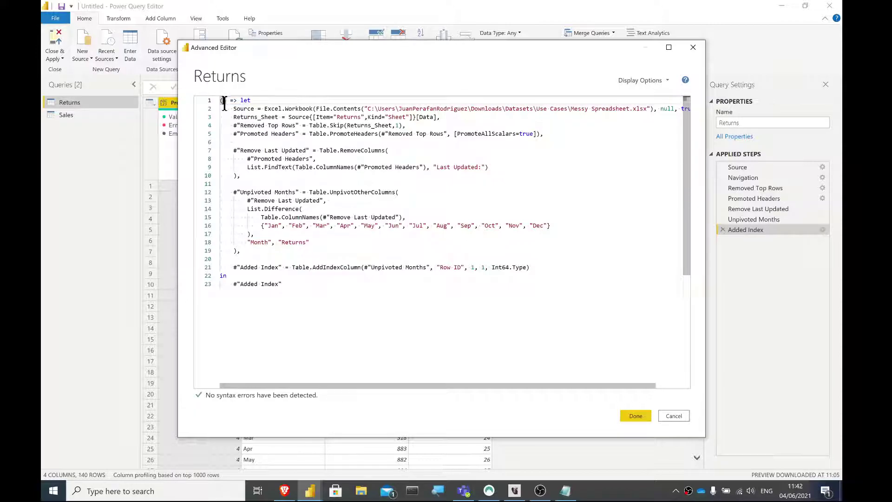
right_click(241, 100)
left_click(231, 104)
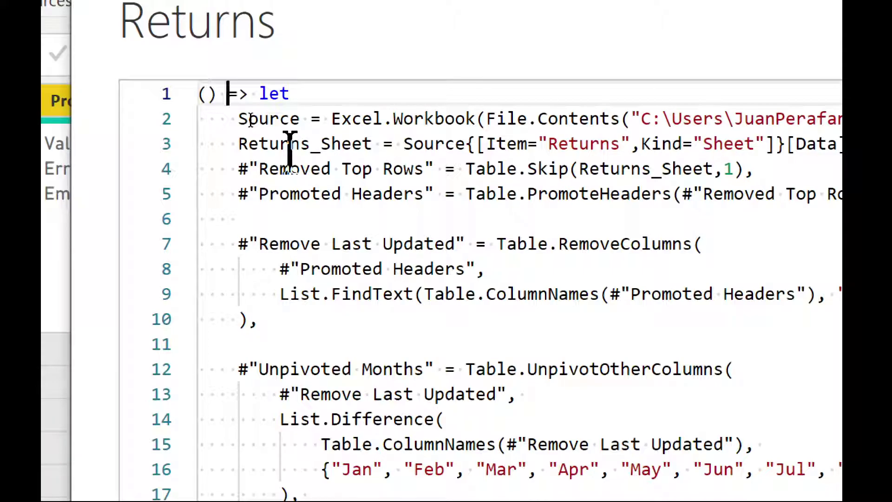
key("super+minus")
key("super+minus")
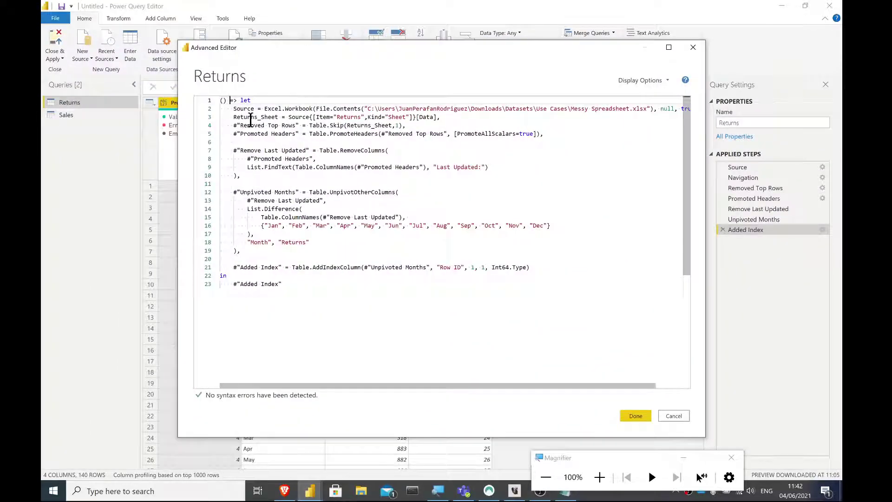
left_click_drag(239, 100, 330, 300)
left_click(330, 299)
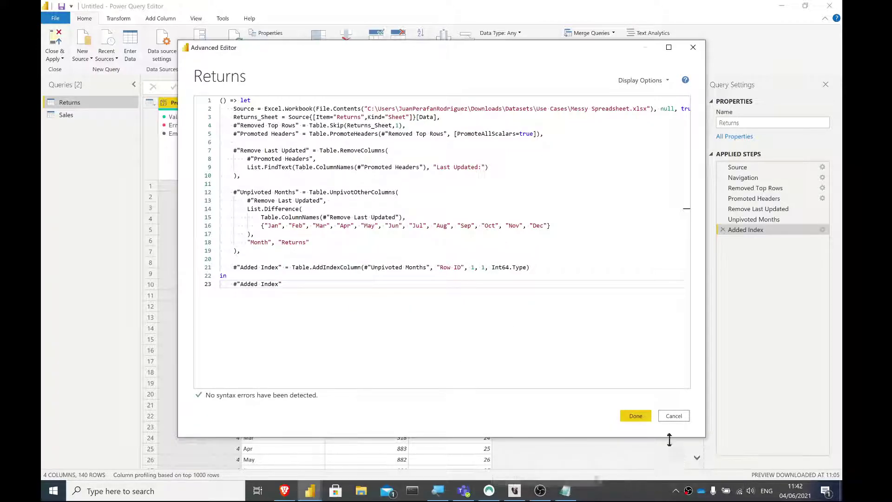
left_click(634, 415)
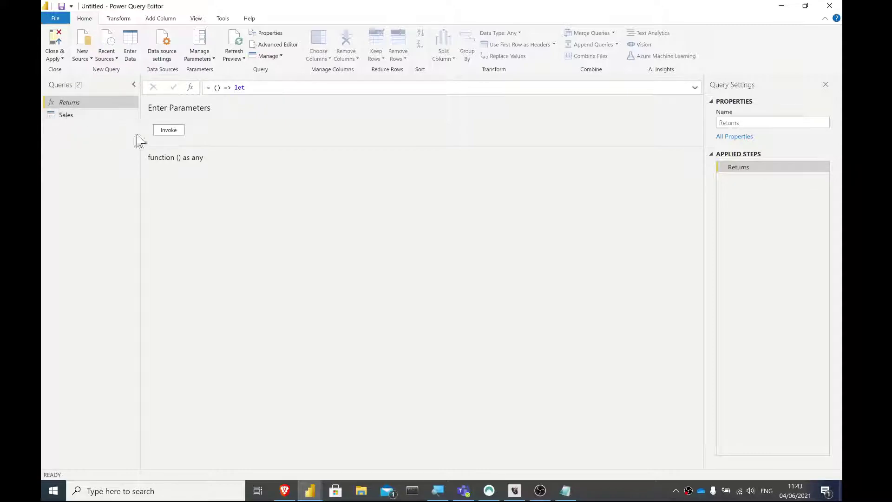
Step: Invoke the Returns function without parameters and inspect the table it returns
left_click(171, 135)
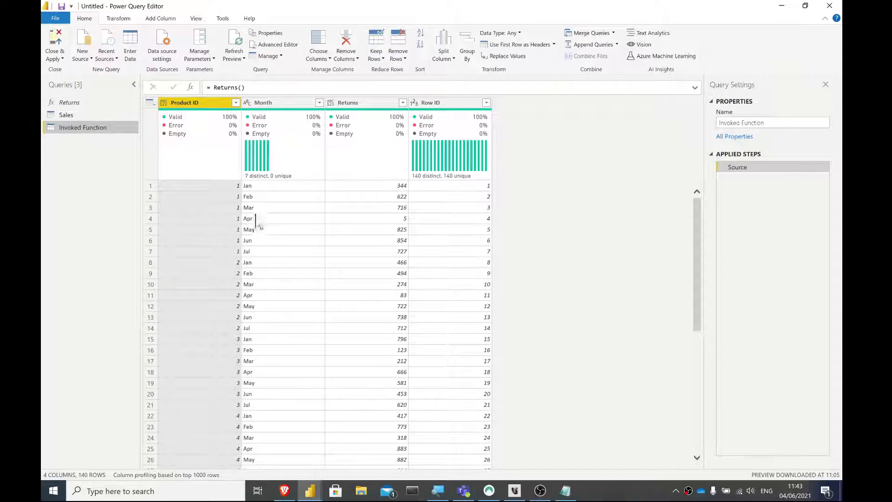
left_click(449, 187)
left_click(261, 252)
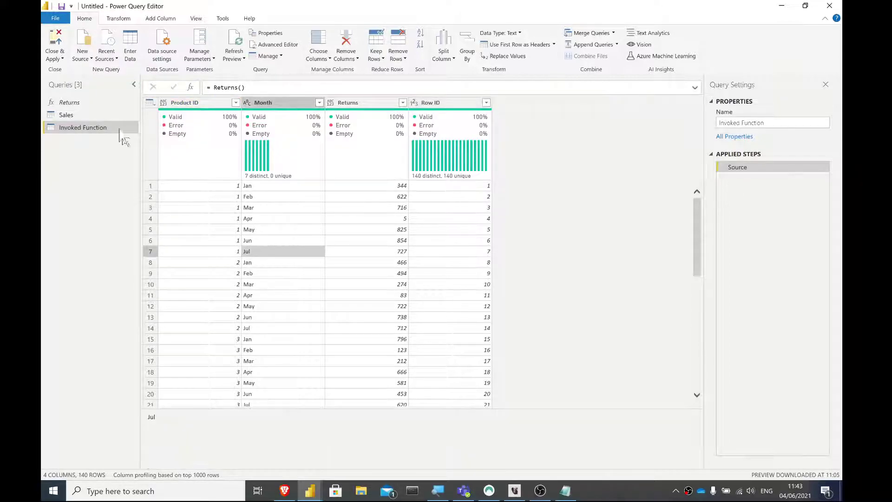
Step: Delete the Invoked Function query
right_click(64, 130)
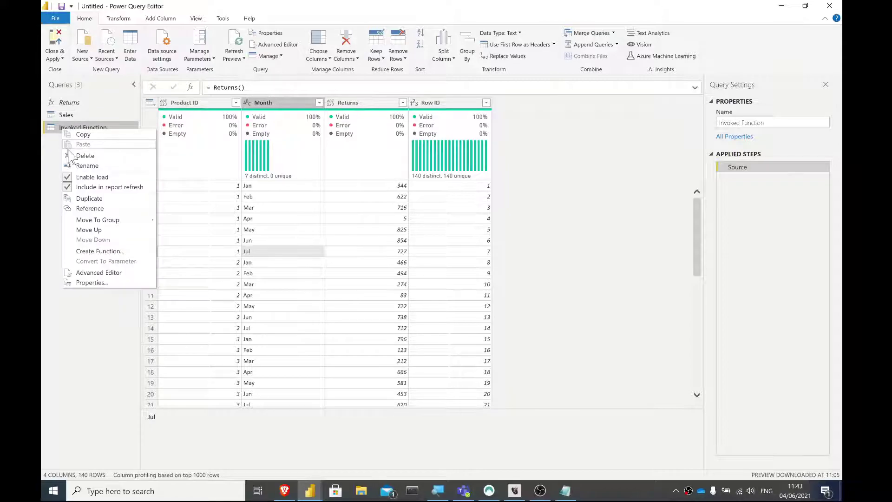
left_click(80, 156)
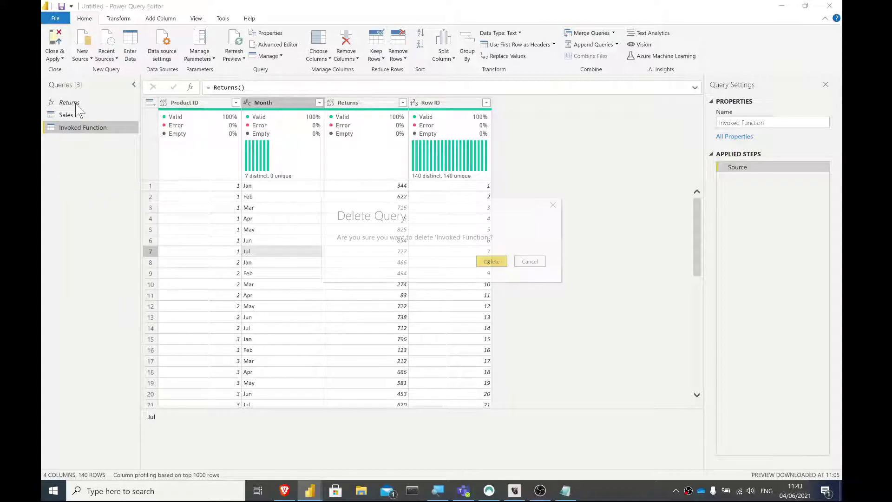
left_click(492, 262)
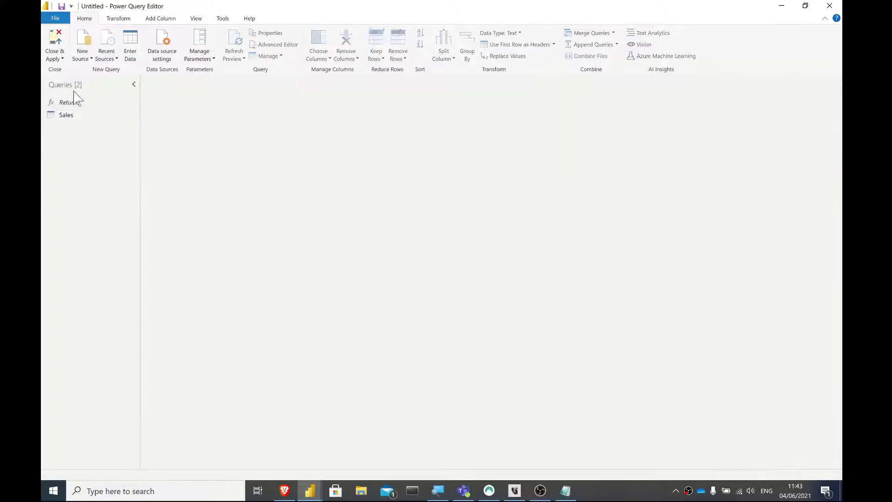
Step: Add a parameter named SheetName inside the parentheses of the Returns function header and apply the code
left_click(69, 102)
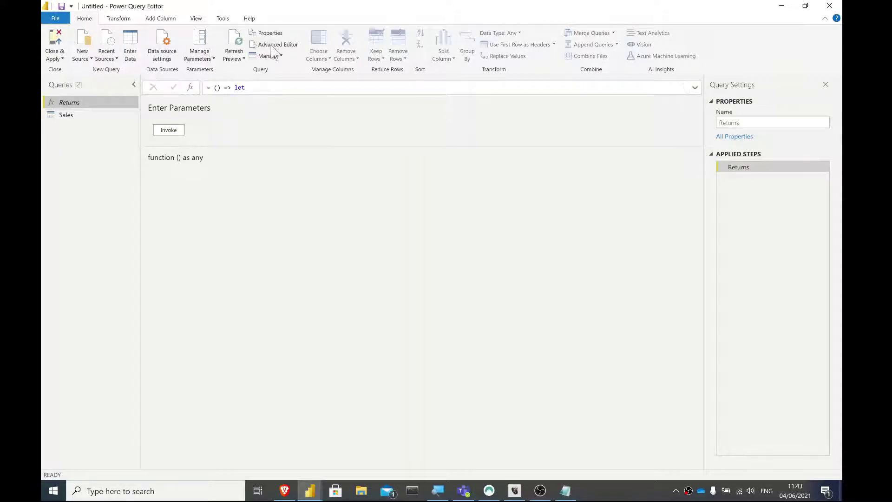
left_click(273, 44)
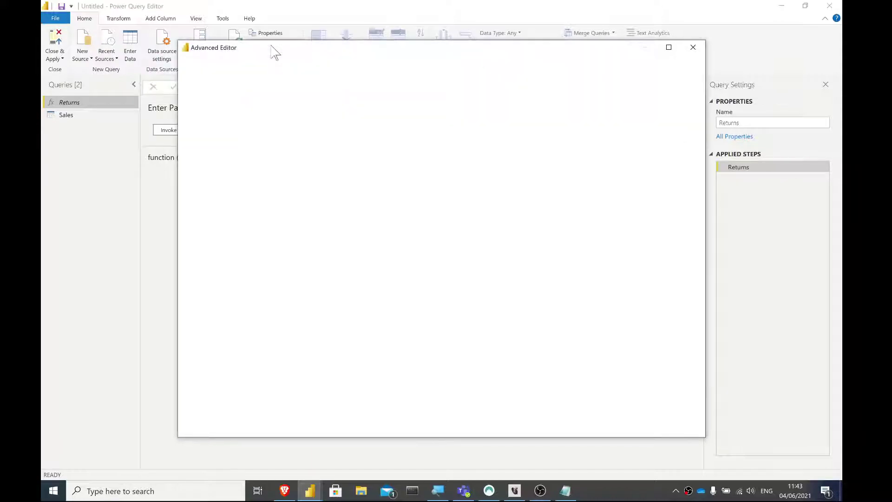
left_click(223, 99)
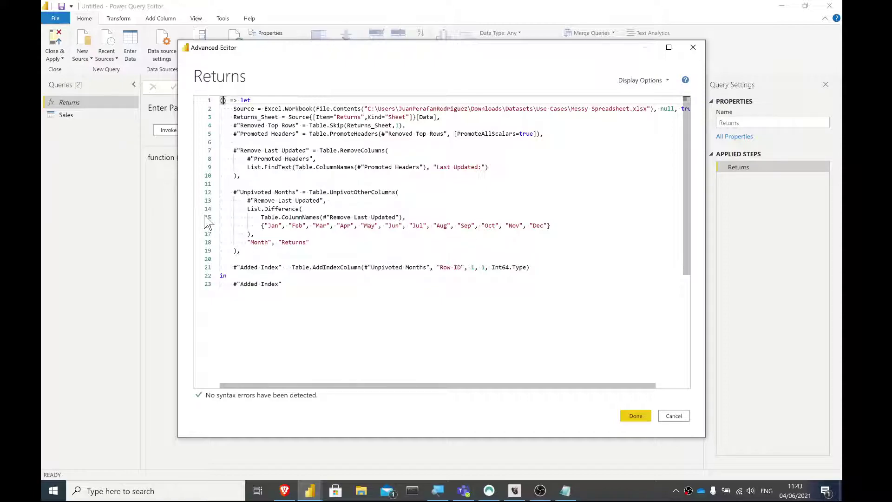
type("Sheet")
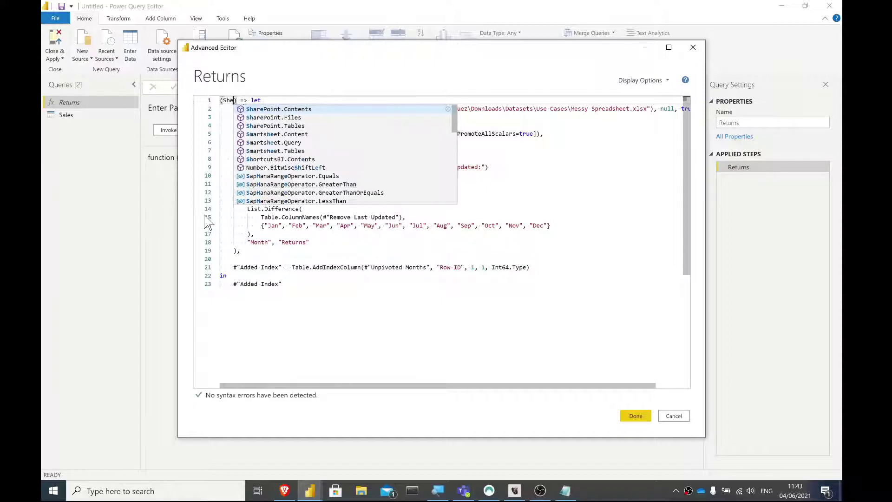
type("Name")
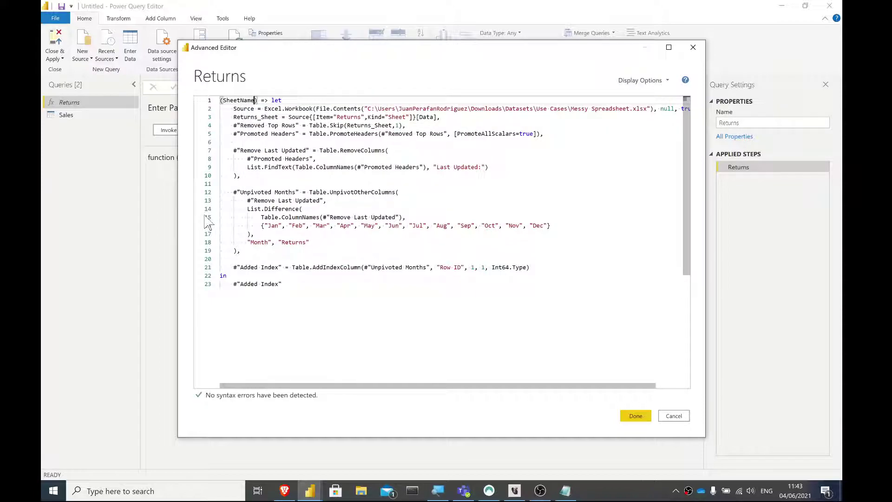
type(" as")
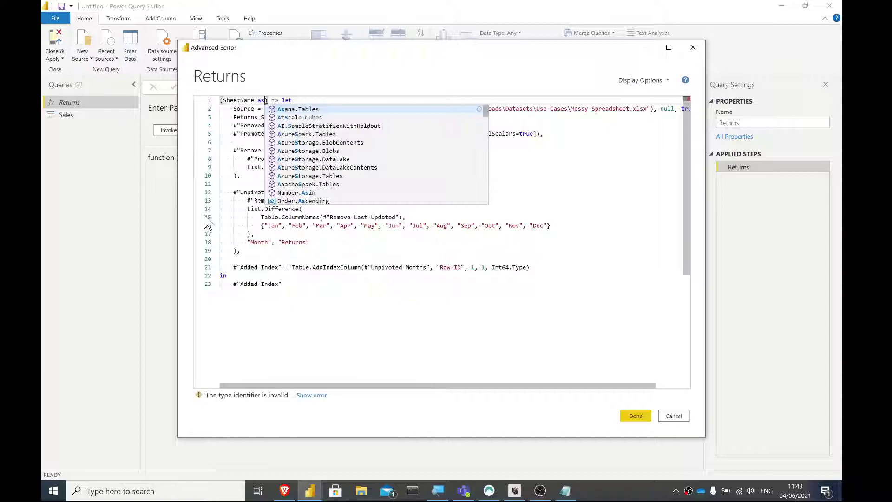
key("BackSpace")
key("BackSpace")
key("BackSpace")
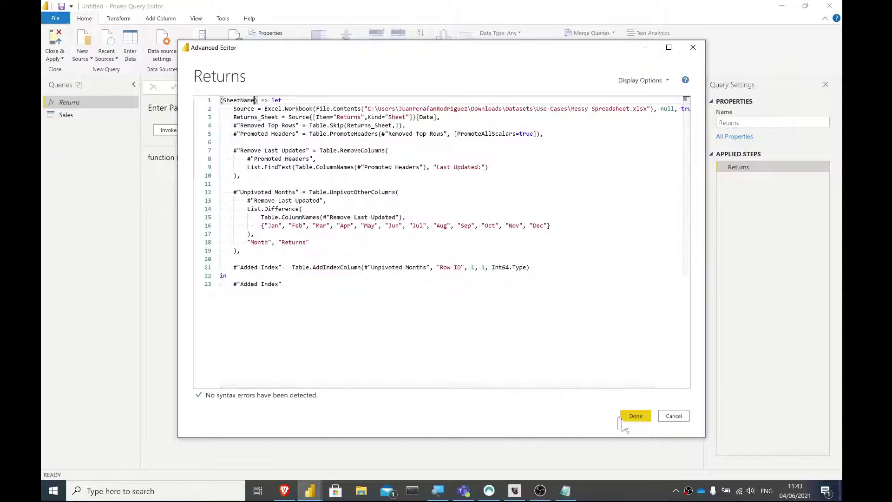
left_click(637, 416)
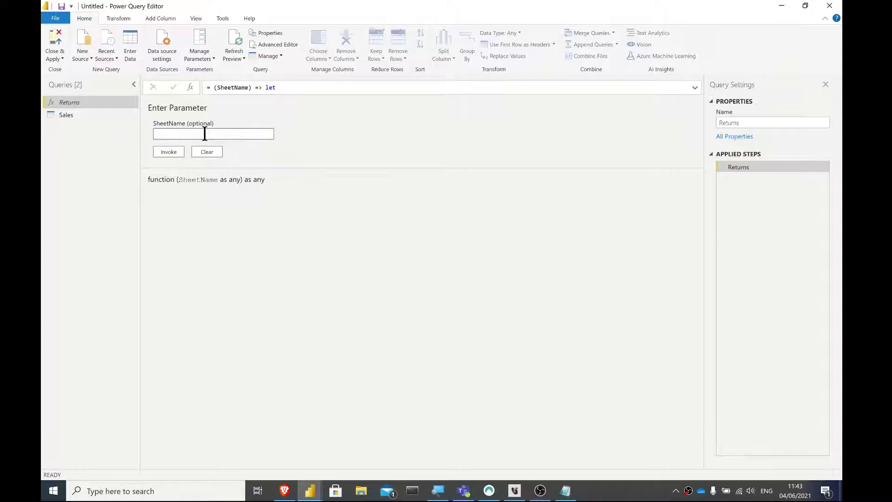
Step: Declare the SheetName parameter of the Returns function "as text"
right_click(266, 48)
left_click(268, 45)
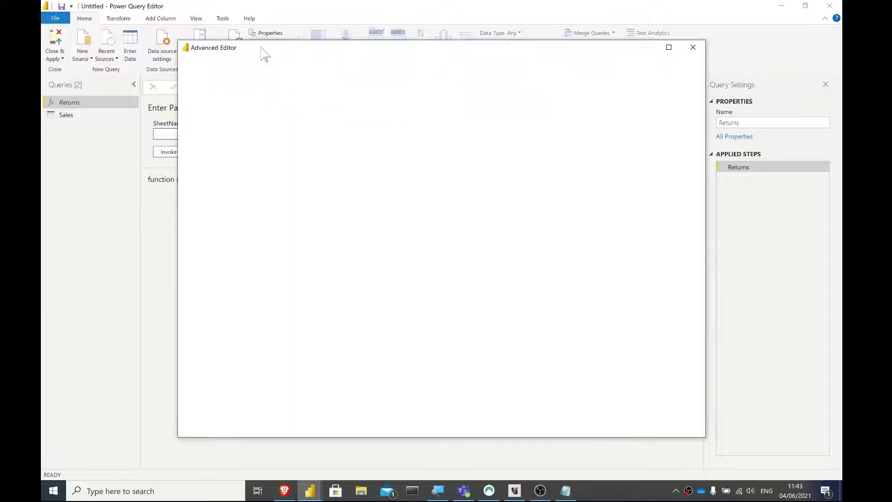
type("as text) => le")
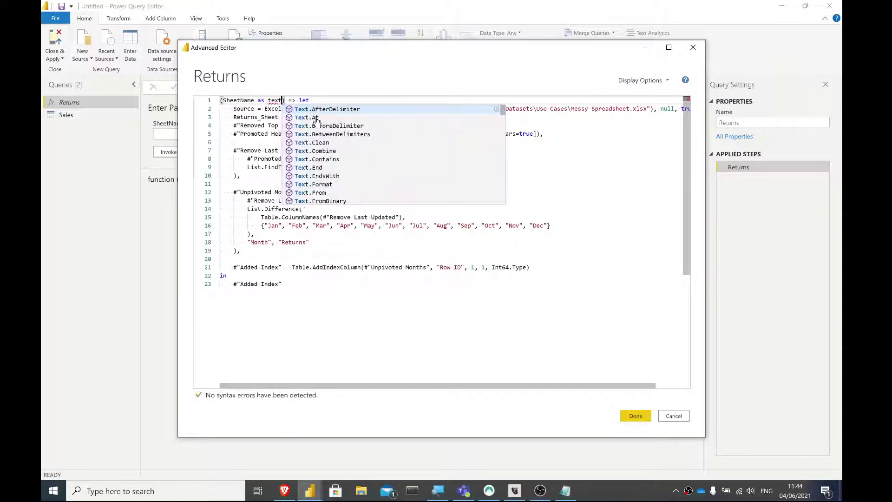
type("t")
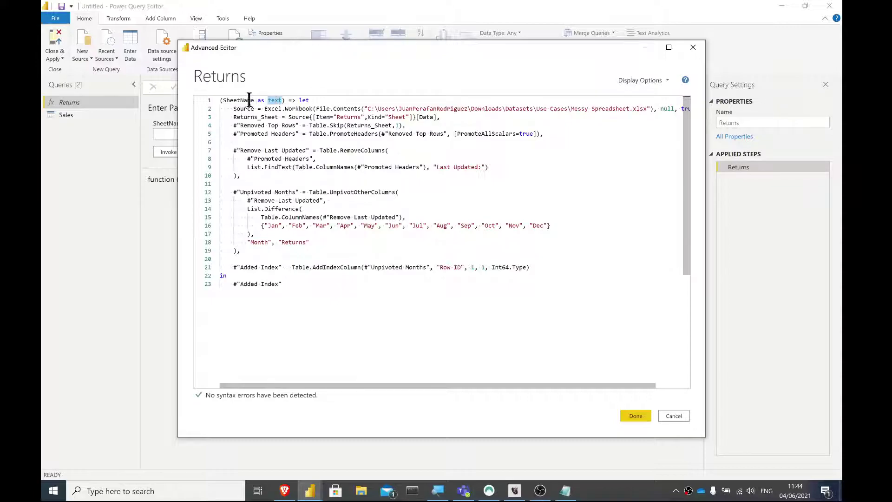
Step: Move let below the function header with a blank line between them, and apply the Returns code
left_click_drag(223, 99, 278, 100)
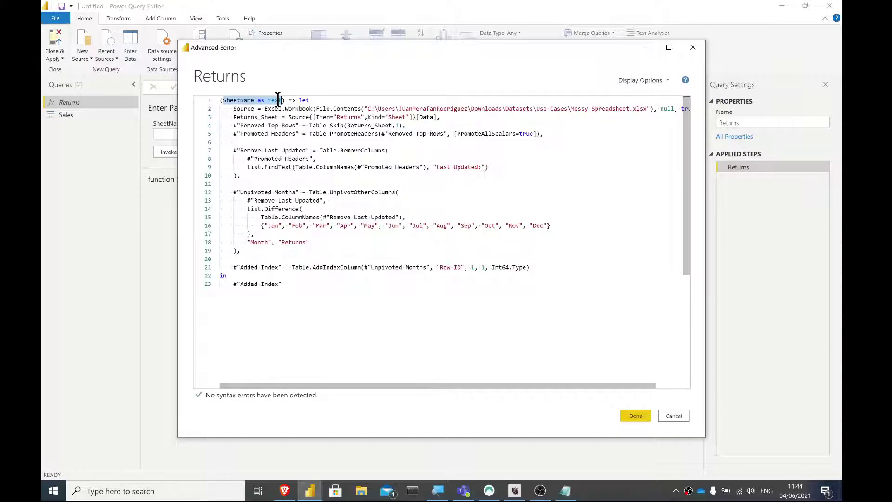
left_click(299, 100)
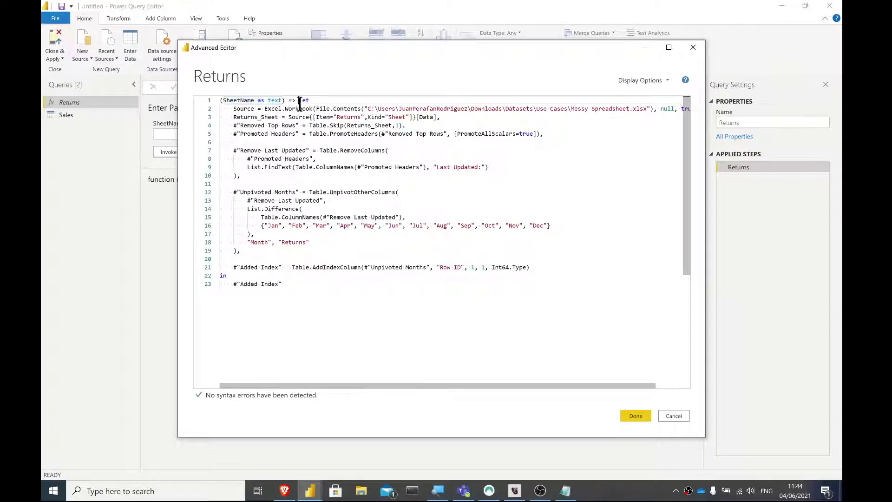
key("Return")
key("Return")
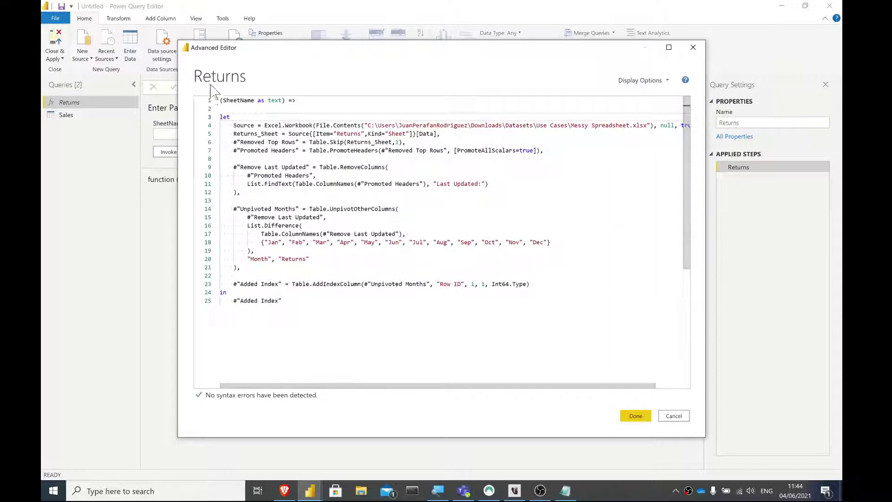
left_click(242, 100)
left_click_drag(242, 100, 256, 100)
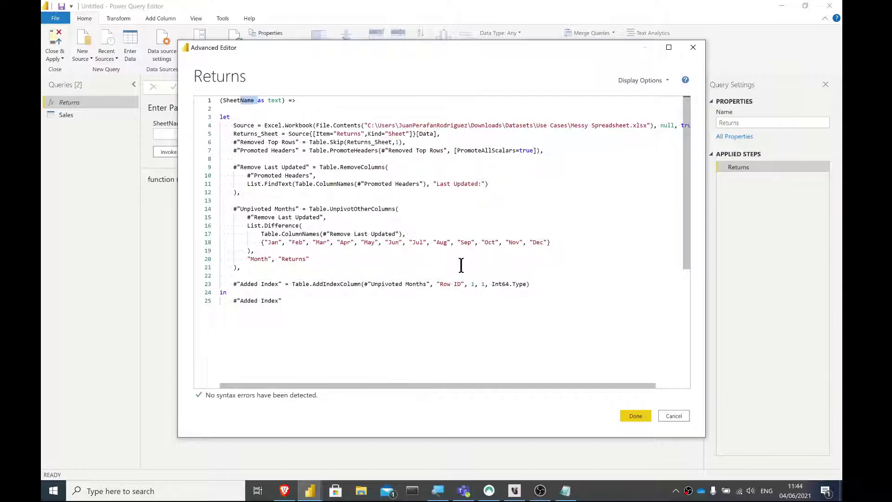
left_click(635, 415)
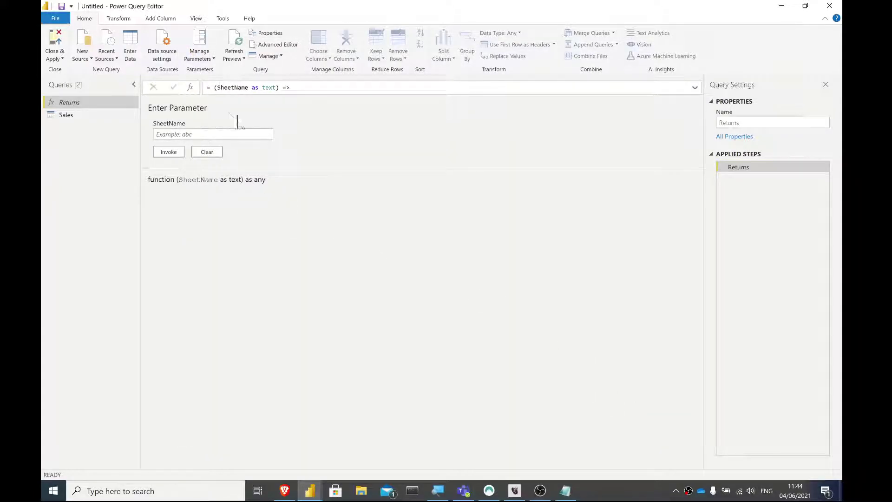
Step: Insert the keyword "optional" before SheetName in the Returns function header and apply the code
left_click(278, 45)
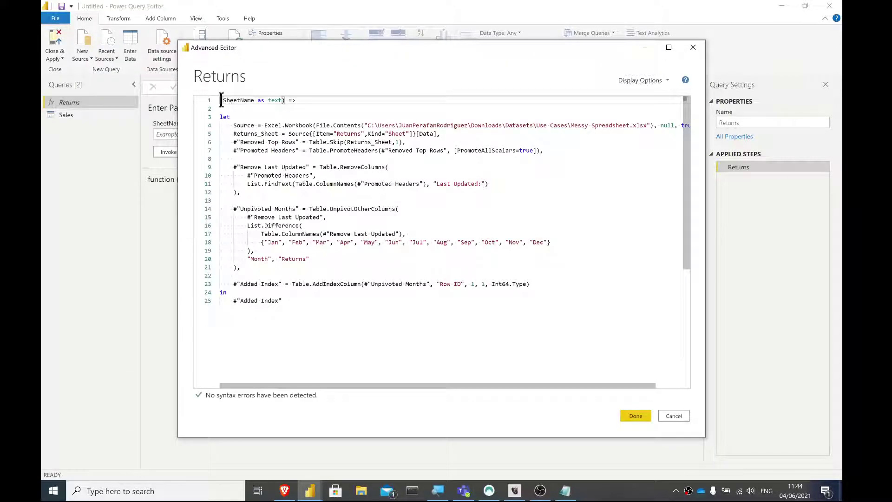
left_click(223, 101)
type("optional")
left_click(635, 416)
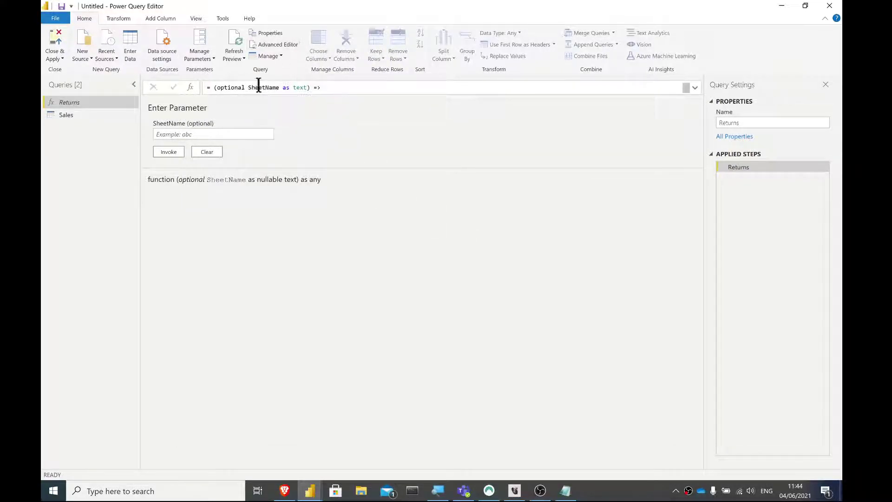
Step: Remove the "optional" keyword from the SheetName parameter in the Returns function's formula and commit it
left_click(243, 87)
double_click(230, 88)
key("BackSpace")
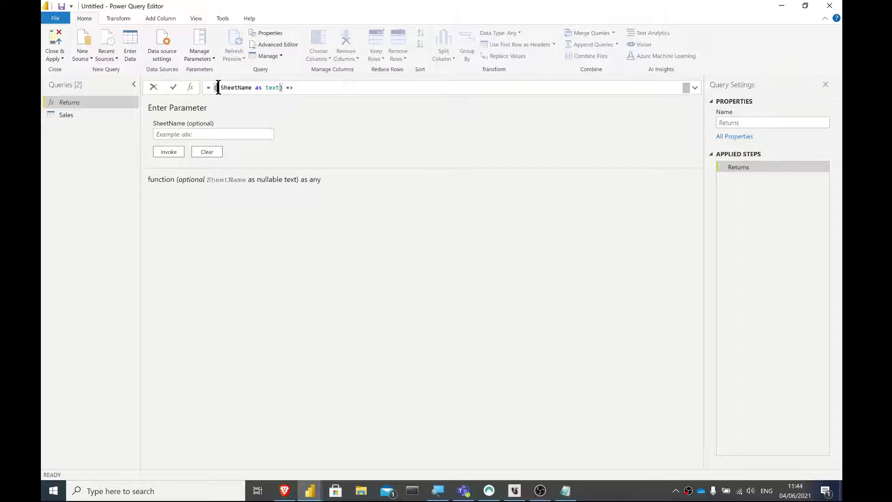
key("Delete")
key("Return")
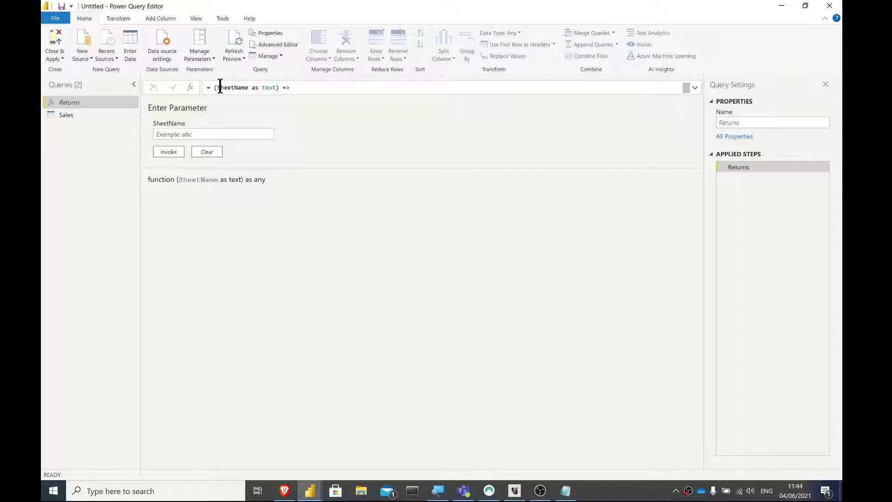
Step: In the Returns_Sheet line, replace the hardcoded Item value "Returns" with SheetName and add a space before Kind
right_click(261, 47)
left_click(261, 45)
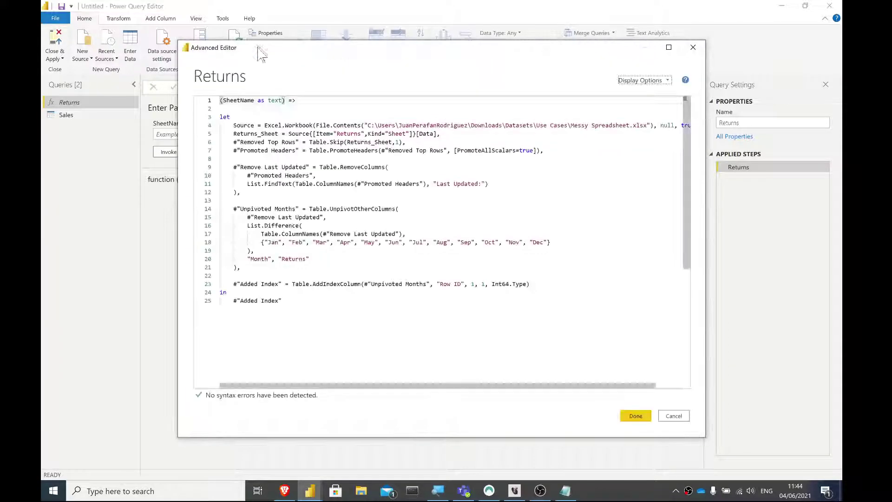
double_click(237, 101)
key("ctrl+c")
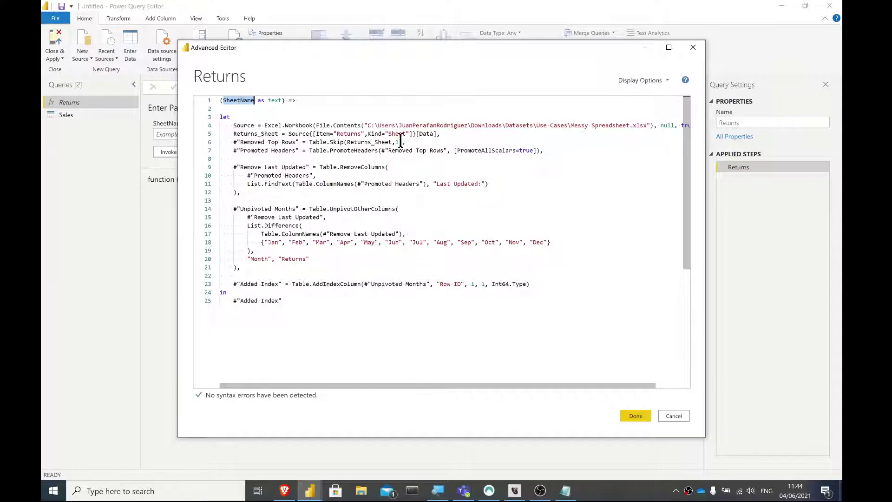
left_click_drag(365, 134, 334, 134)
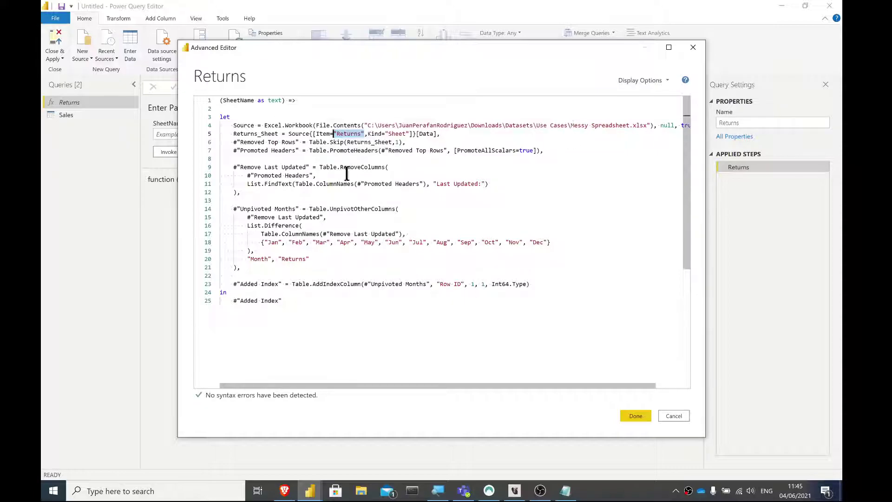
key("ctrl+v")
double_click(353, 134)
left_click(368, 134)
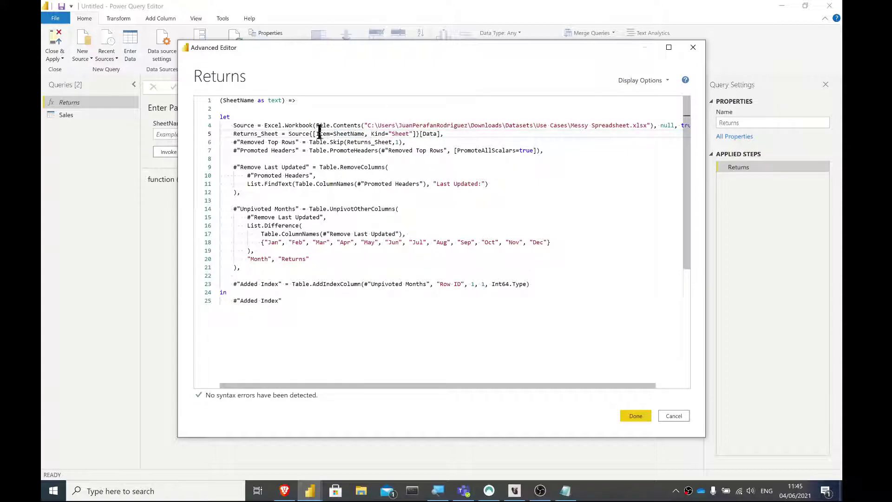
Step: Replace the hardcoded "Returns" value column name in the Unpivoted Months step with SheetName and apply the code
double_click(344, 134)
key("ctrl+c")
left_click_drag(309, 259, 281, 260)
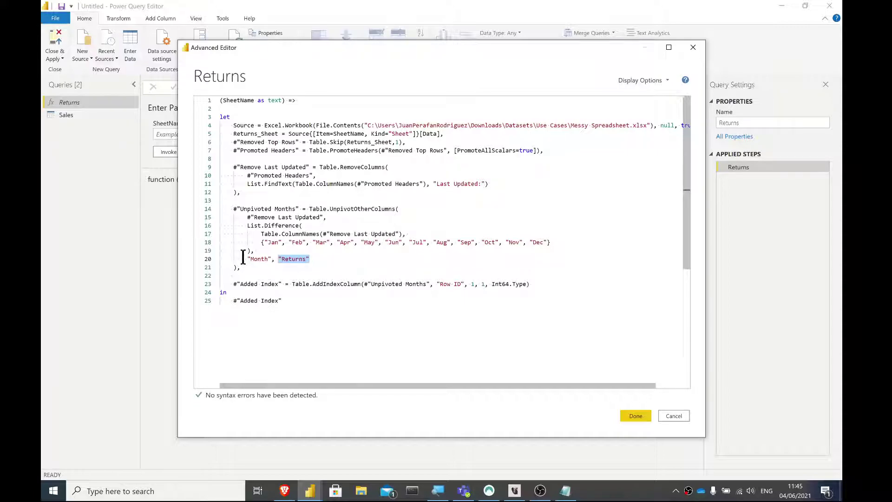
key("ctrl+v")
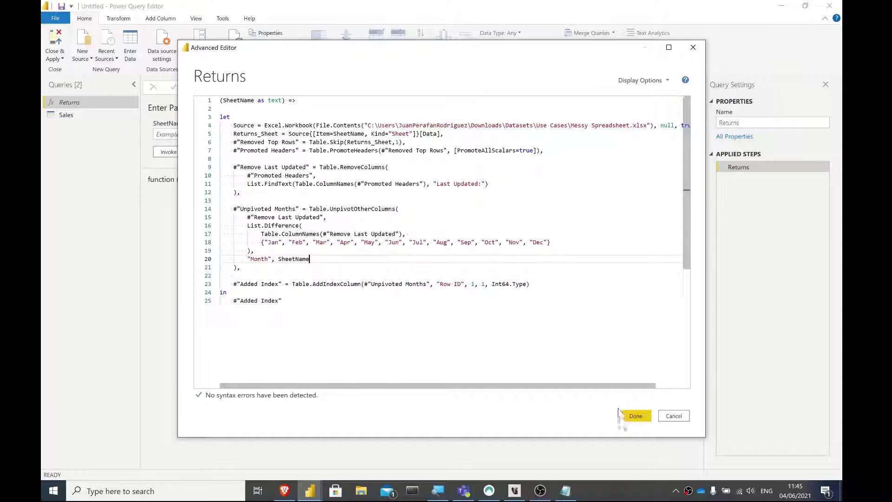
left_click(635, 416)
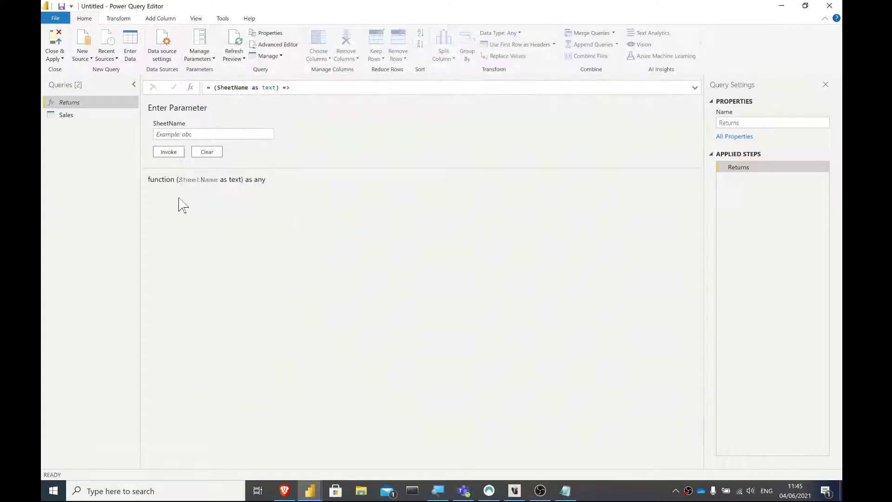
Step: Rename the Returns function as Spreadsheet Cleaner
left_click(180, 135)
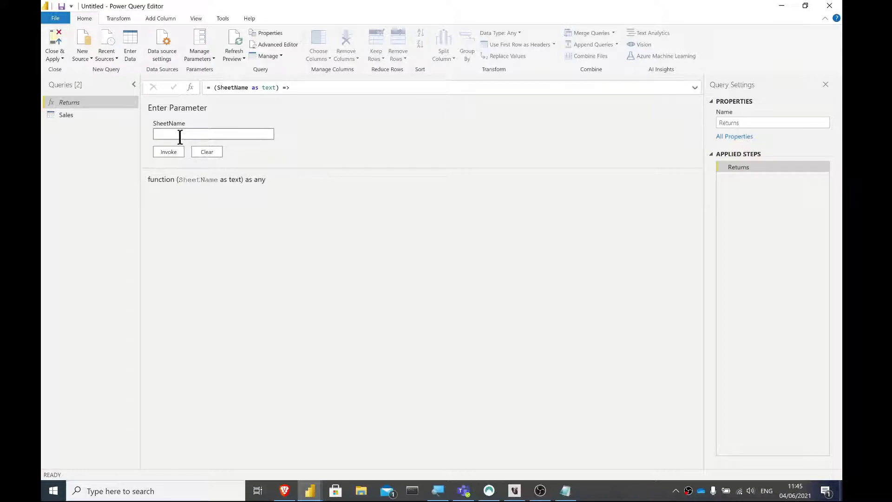
double_click(771, 122)
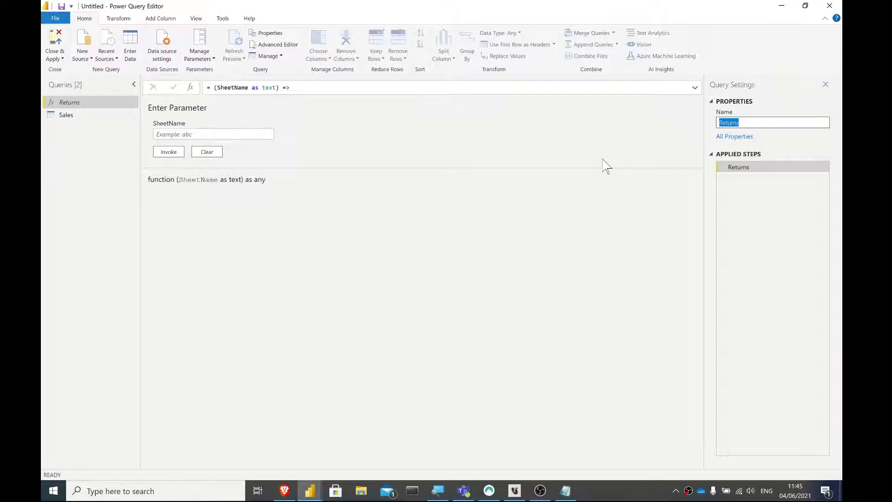
type("Spreadsheet Clearner")
key("Return")
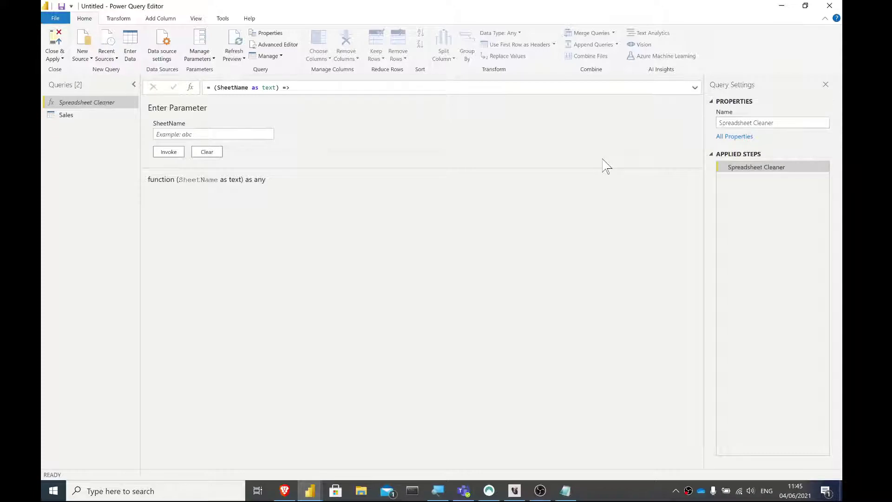
Step: Delete the original Sales query and confirm the deletion
left_click(197, 134)
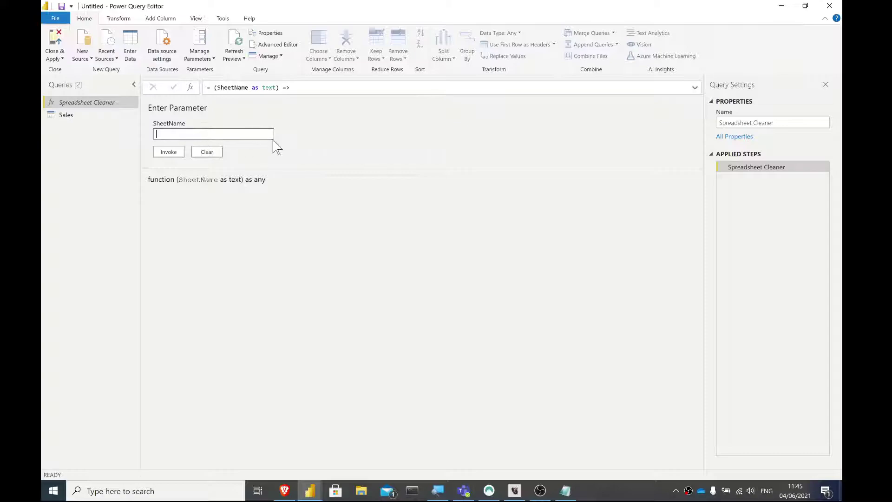
right_click(53, 116)
left_click(75, 142)
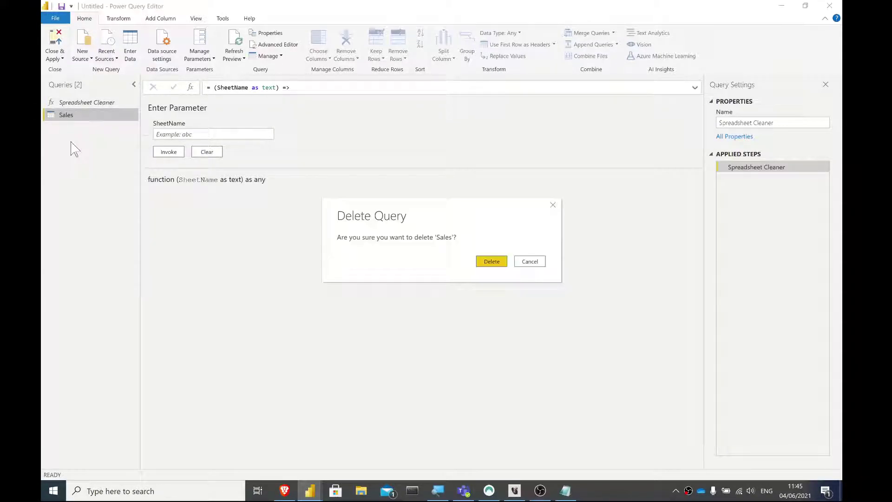
left_click(492, 261)
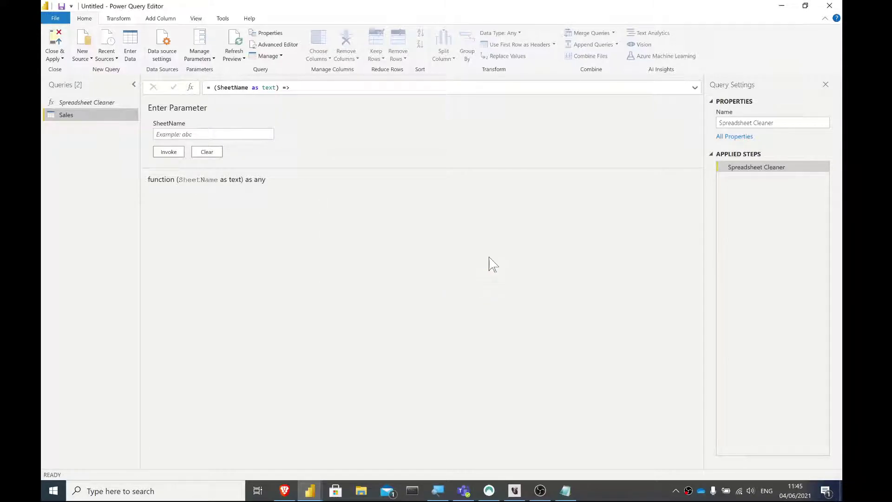
Step: Invoke the Spreadsheet Cleaner function with SheetName set to Sales and look through the resulting table
left_click(184, 130)
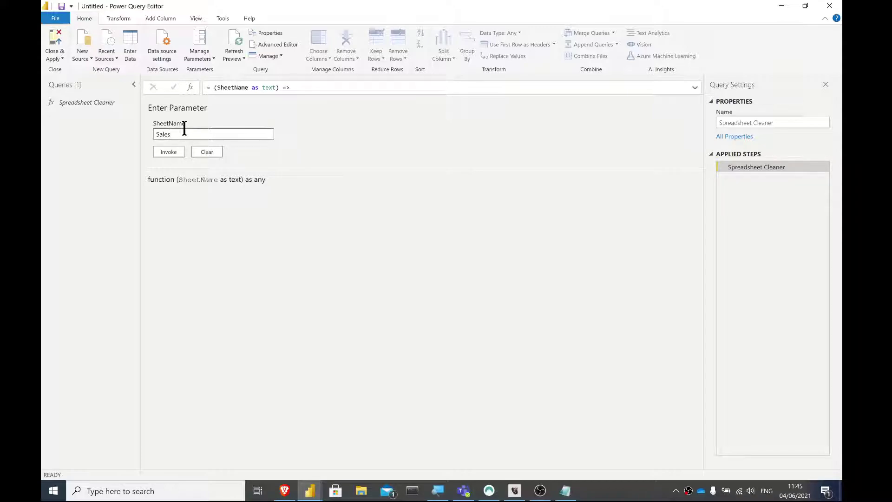
left_click(168, 152)
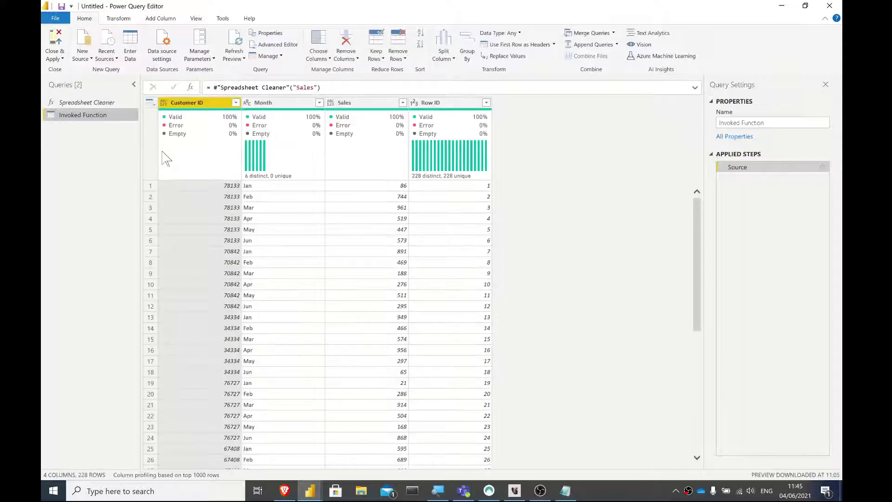
scroll(316, 244, "down", 15)
scroll(316, 244, "up", 15)
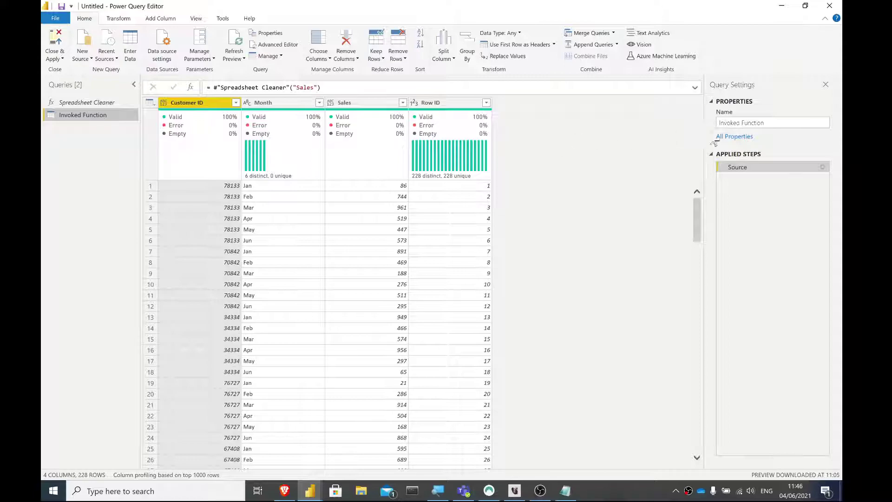
Step: Rename the invoked function's query as Sales
left_click(775, 124)
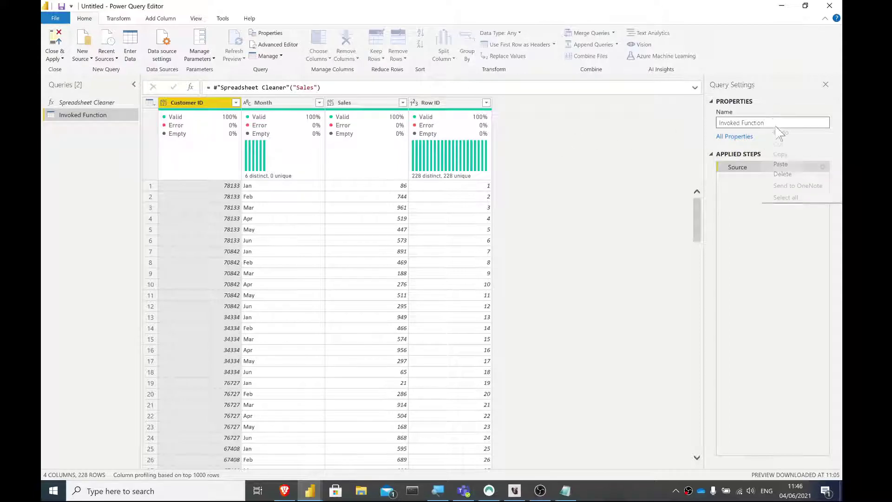
left_click_drag(775, 123, 720, 123)
type("Sales")
key("Return")
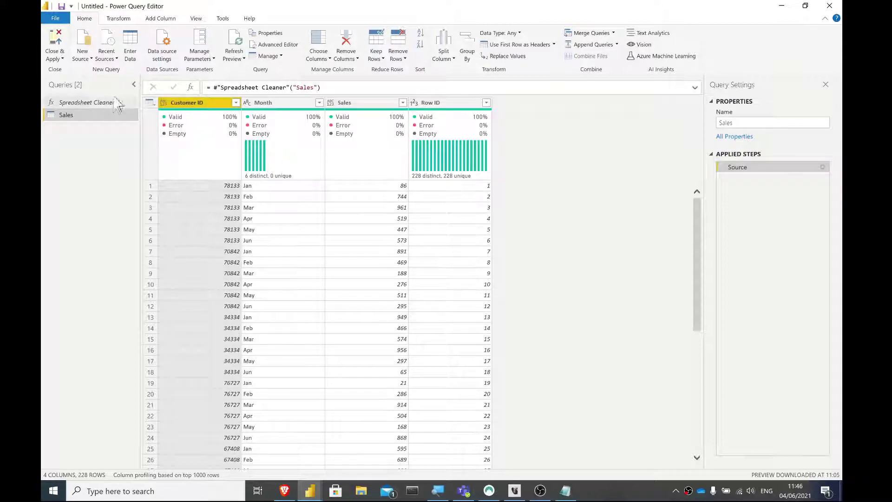
Step: Invoke the Spreadsheet Cleaner function with SheetName set to Returns and compare the output columns with the Sales query
left_click(89, 102)
left_click(178, 134)
type("Returns")
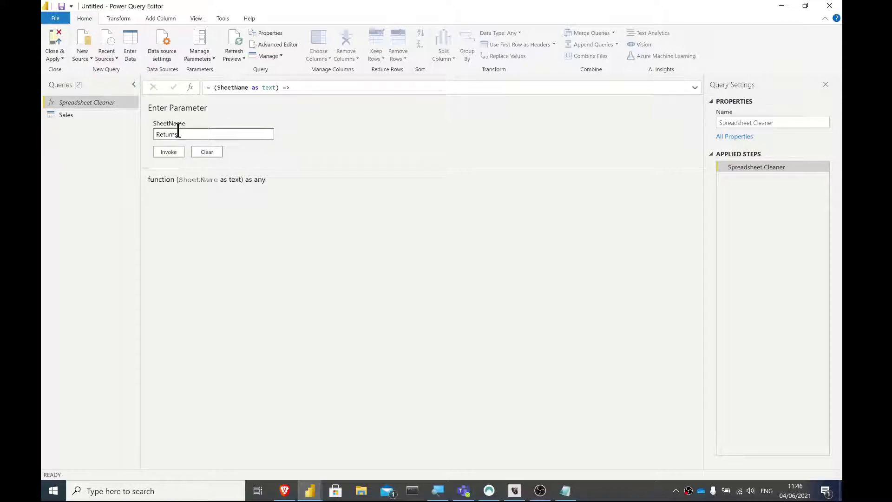
left_click(168, 152)
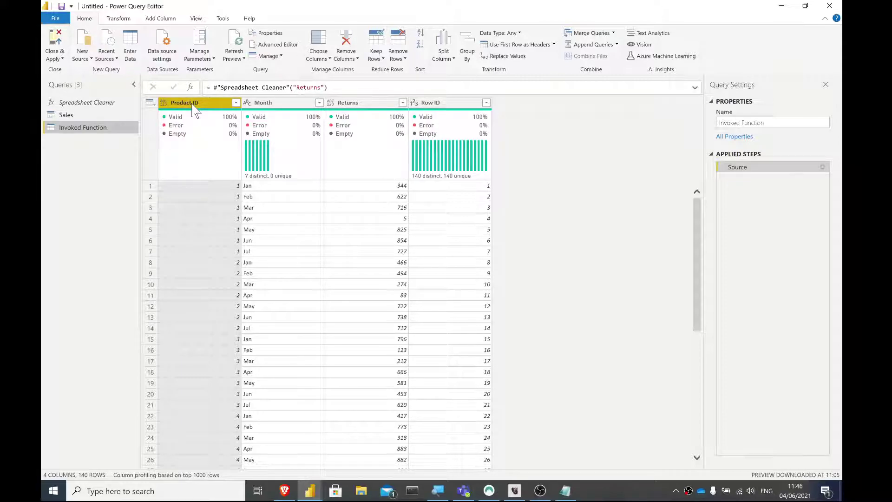
left_click(283, 103)
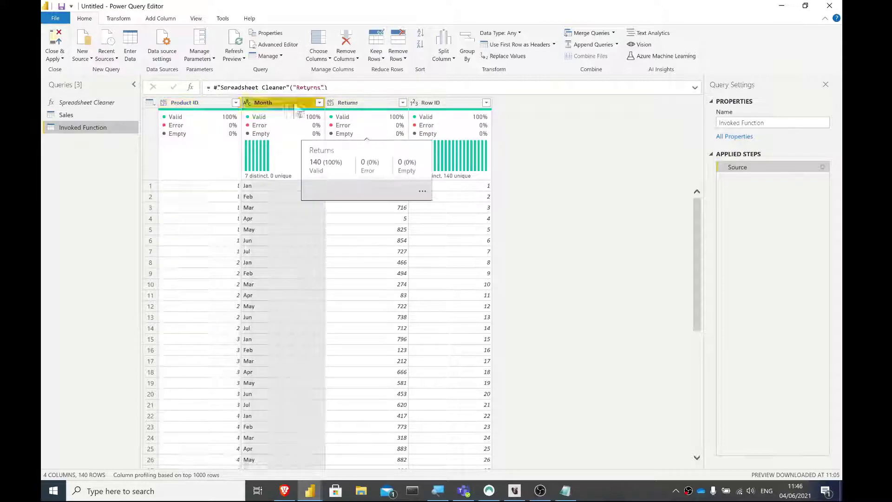
left_click(66, 115)
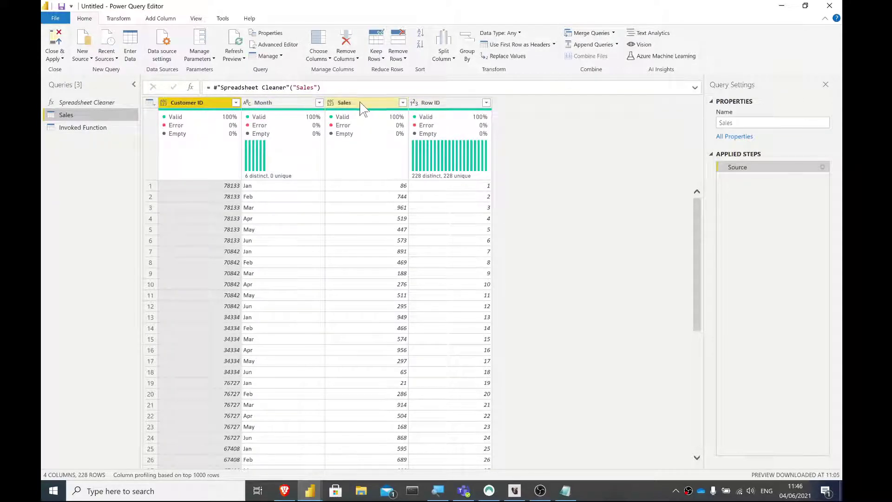
left_click(344, 218)
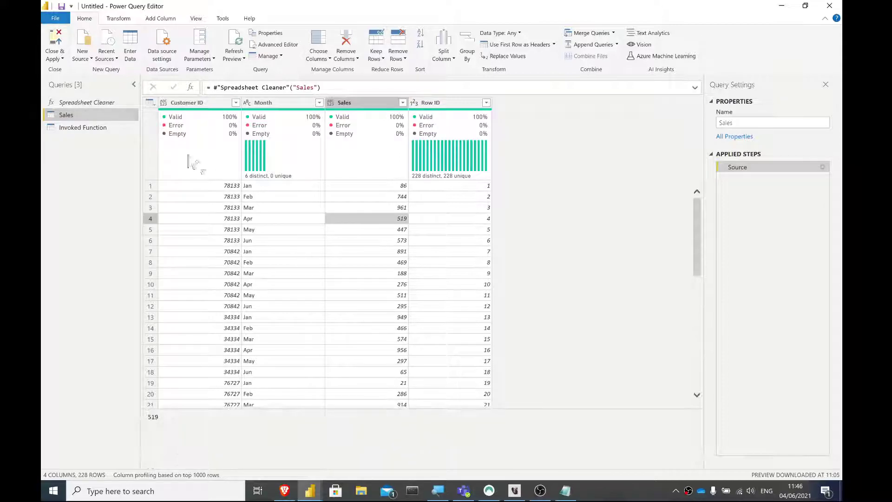
Step: Test the Spreadsheet Cleaner function with the nonexistent sheet name Doesntexists, and delete the query it produces
left_click(81, 104)
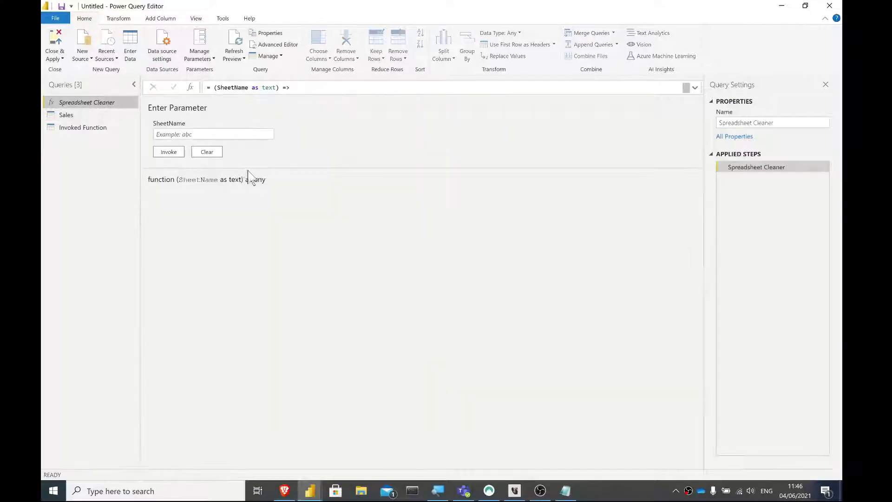
right_click(205, 134)
key("Escape")
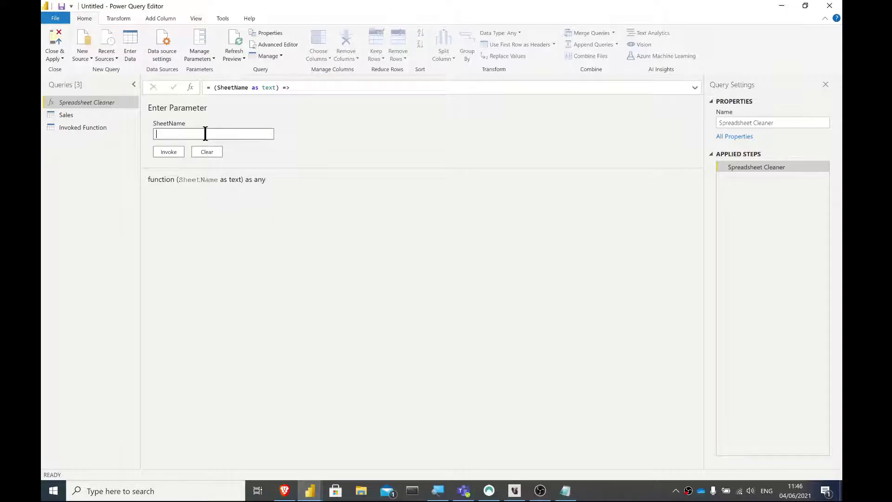
type("Doesntexists")
left_click(167, 153)
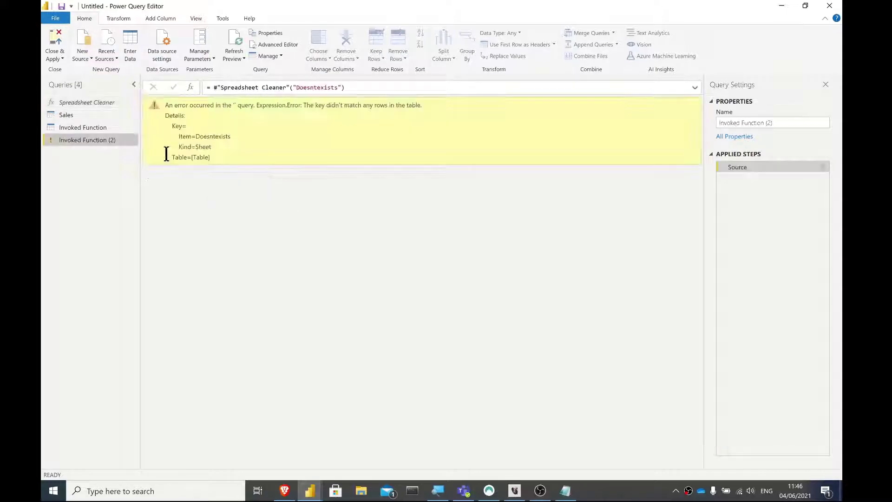
right_click(84, 141)
left_click(115, 168)
left_click(483, 262)
Step: Rename the remaining Invoked Function query as Returns
left_click(87, 131)
left_click(785, 123)
key("ctrl+shift+Left")
key("ctrl+shift+Left")
type("Returns")
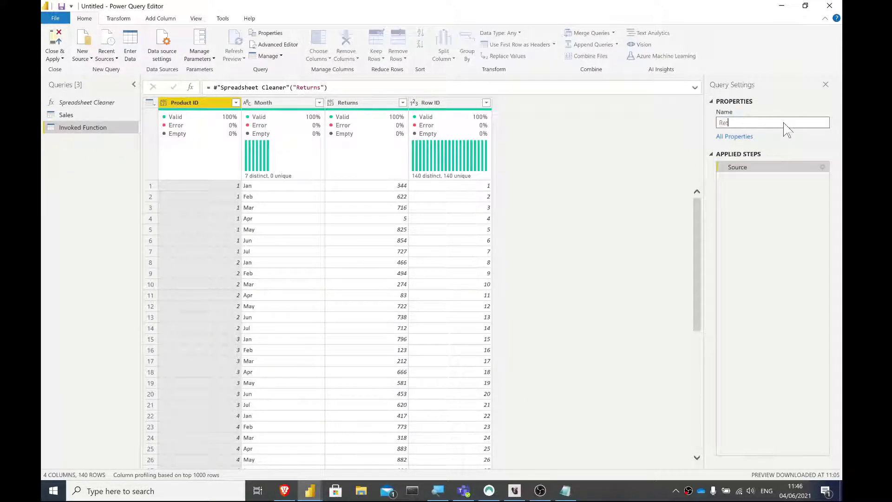
key("Return")
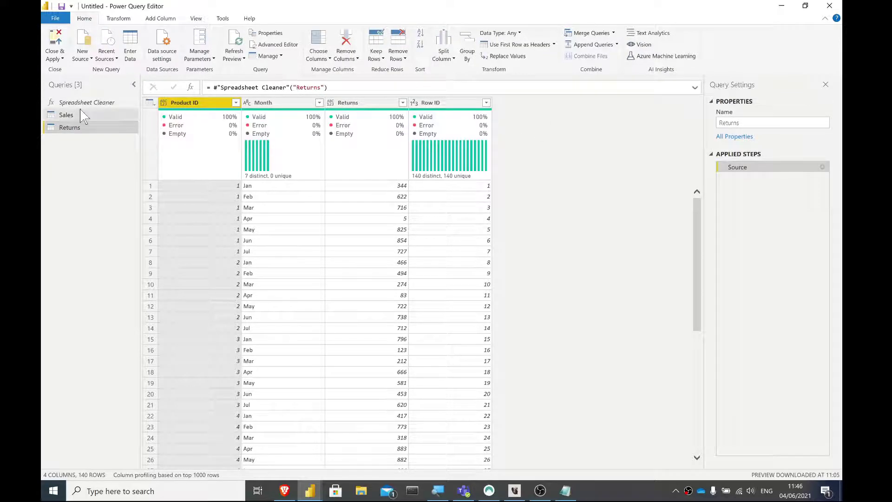
Step: Copy the full Spreadsheet Cleaner M code and paste it over the month list in Notepad
left_click(90, 103)
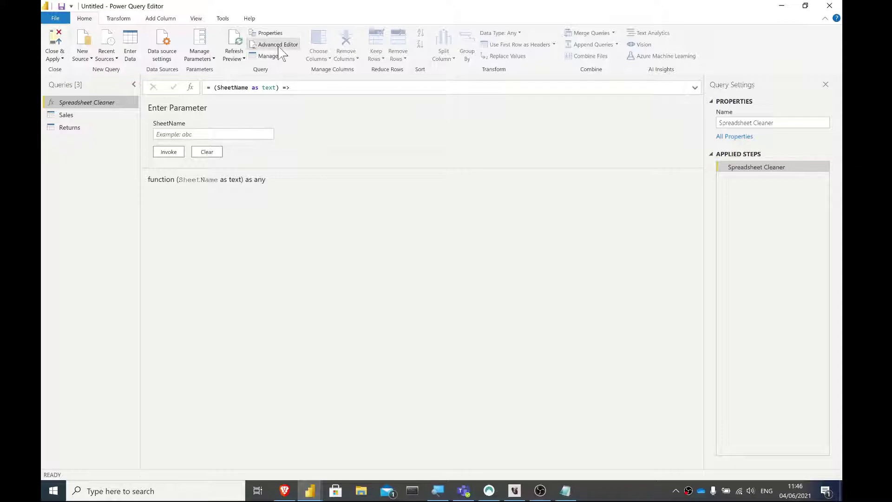
left_click(274, 45)
key("ctrl+a")
key("ctrl+c")
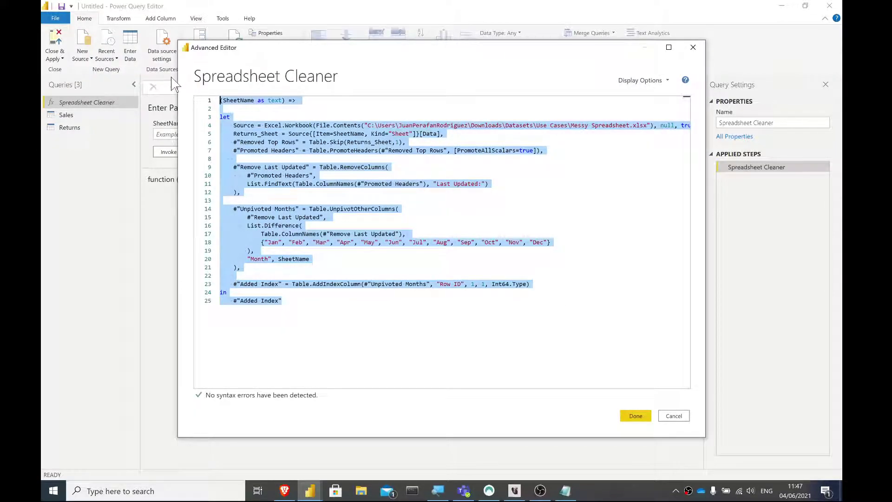
left_click(674, 415)
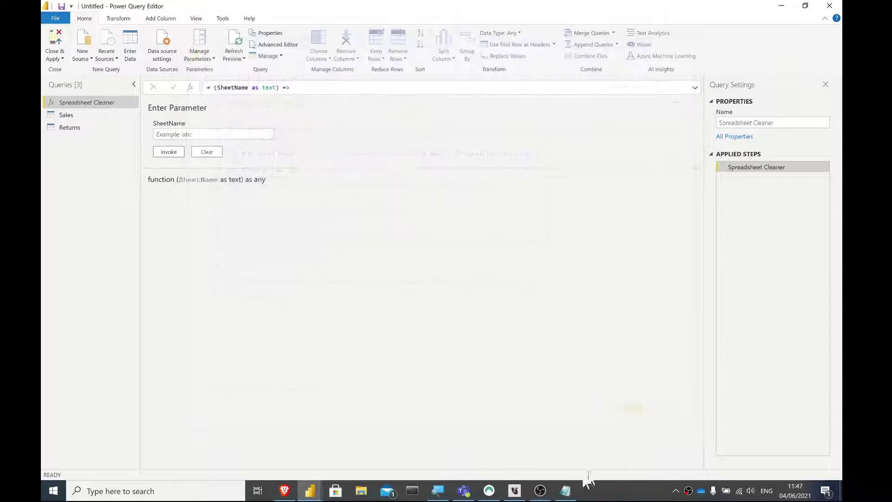
left_click(566, 490)
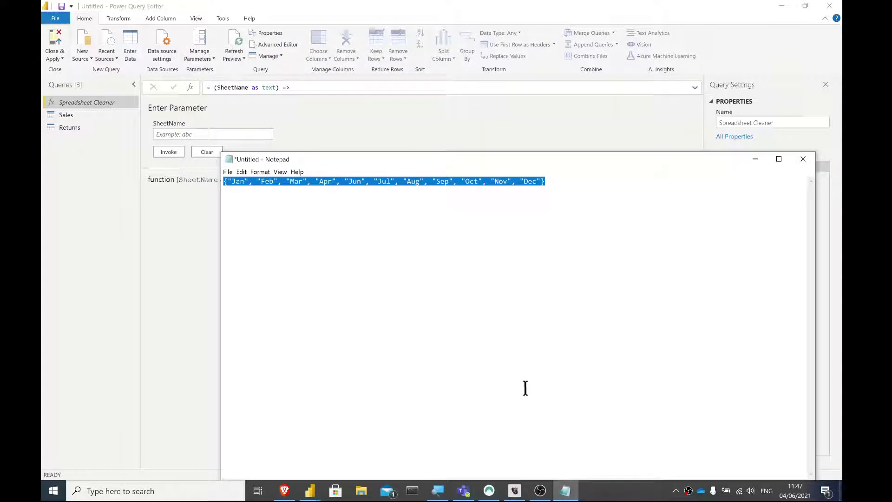
key("ctrl+v")
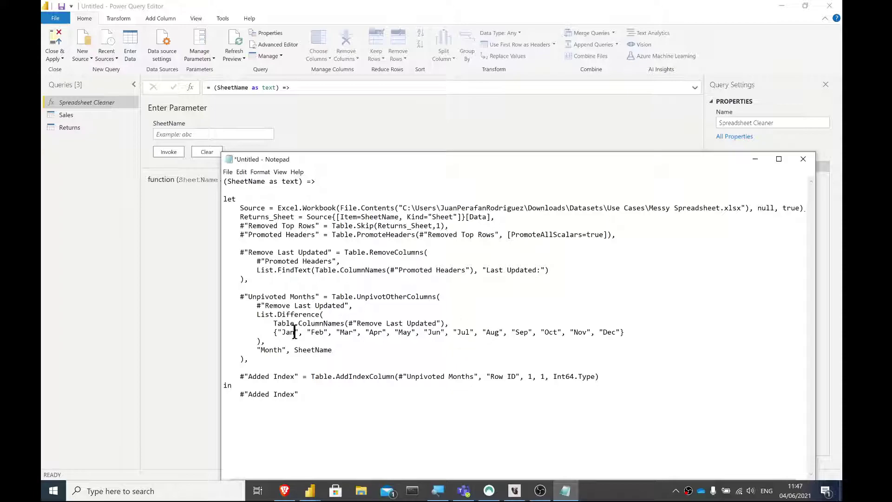
Step: Back in Power Query Editor, create a blank query and replace its default code with the copied Spreadsheet Cleaner function code
left_click(149, 290)
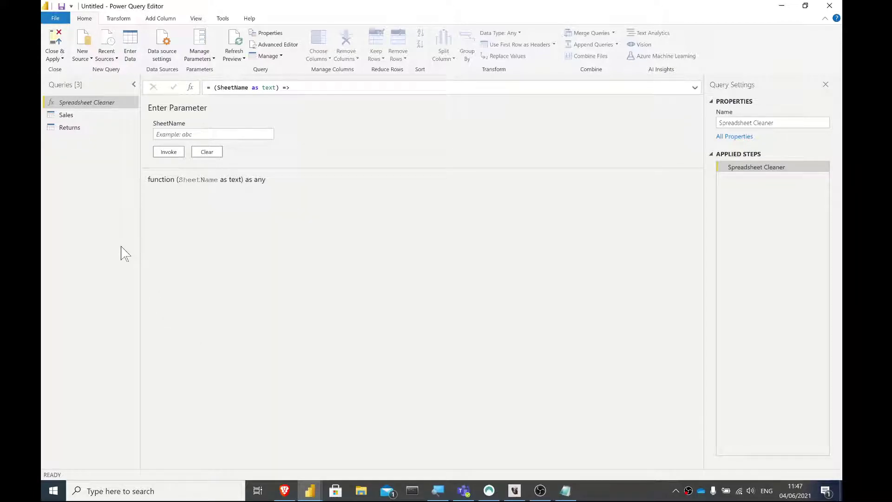
left_click(87, 62)
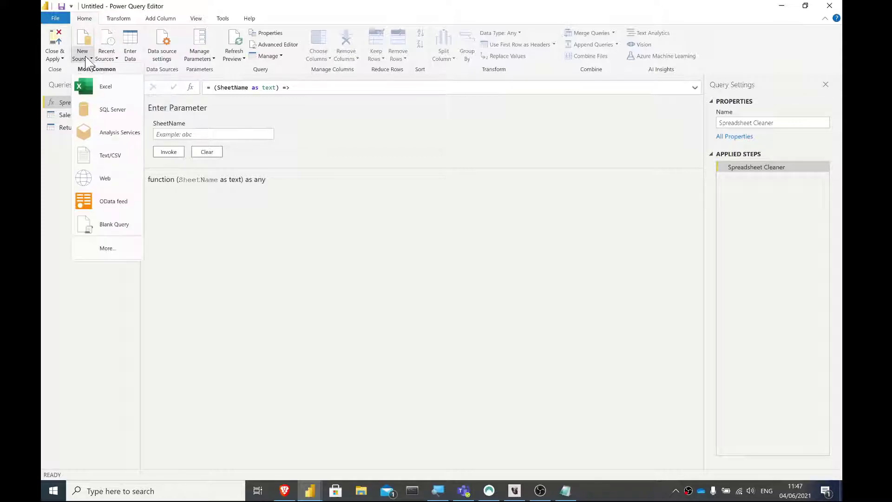
left_click(98, 228)
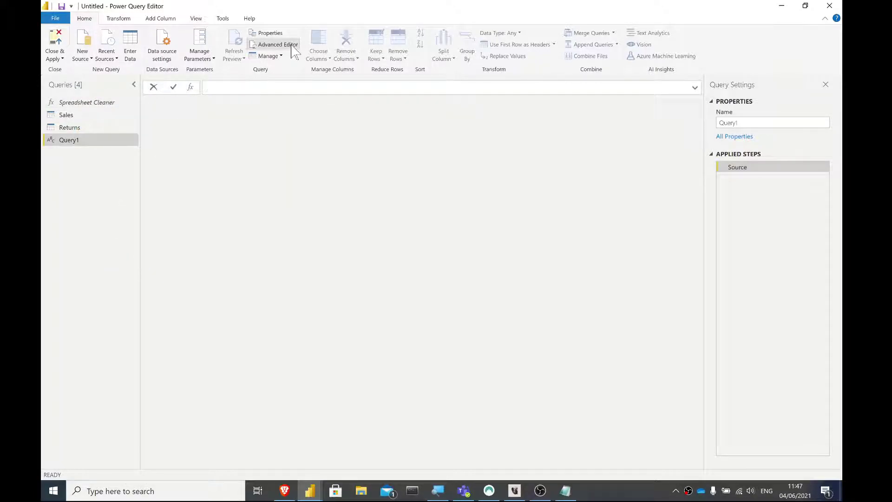
left_click(275, 45)
left_click_drag(314, 200, 194, 68)
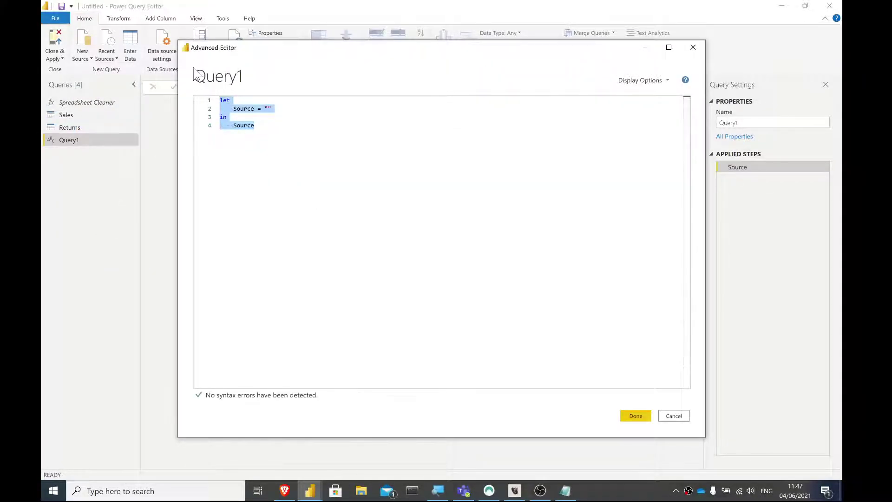
key("ctrl+v")
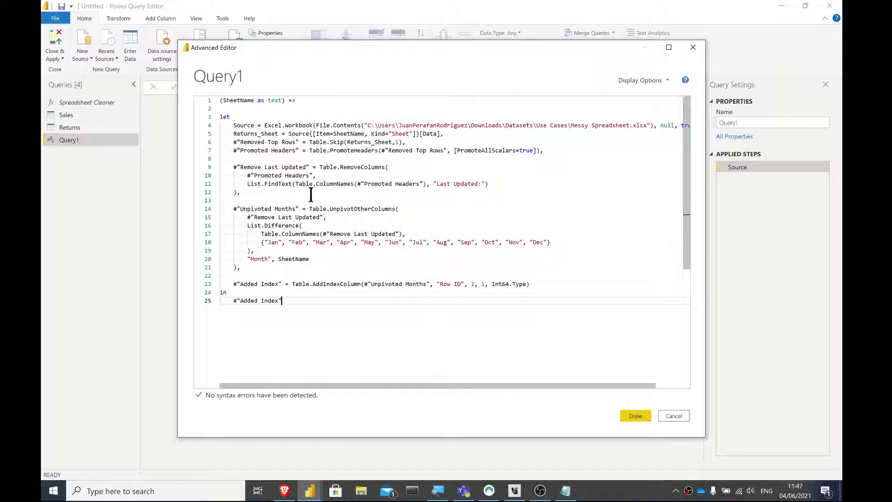
left_click(635, 415)
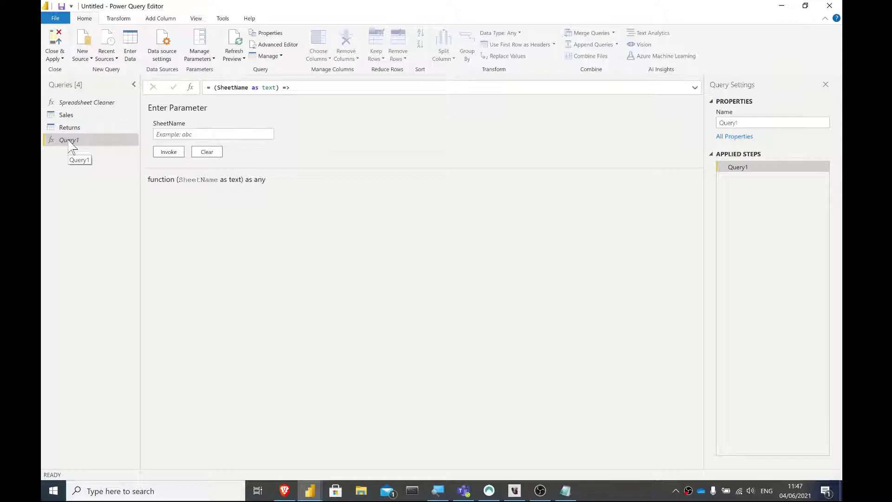
Step: Invoke the Query1 function with SheetName set to Sales, and view the Returns query
left_click(212, 133)
type("Sales")
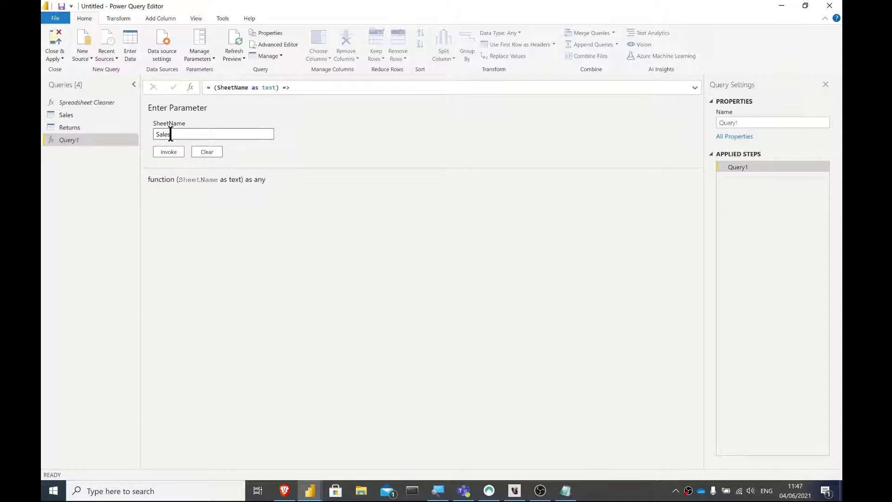
left_click(168, 152)
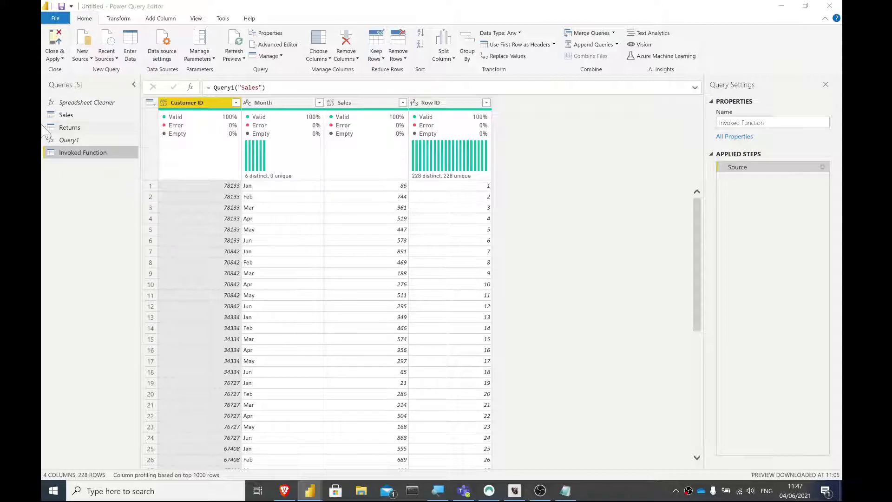
left_click(70, 127)
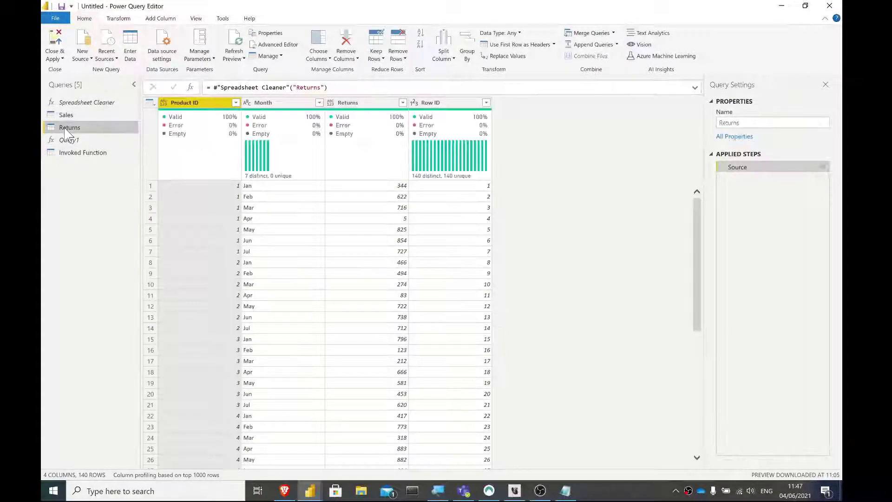
mouse_move(306, 120)
right_click(688, 491)
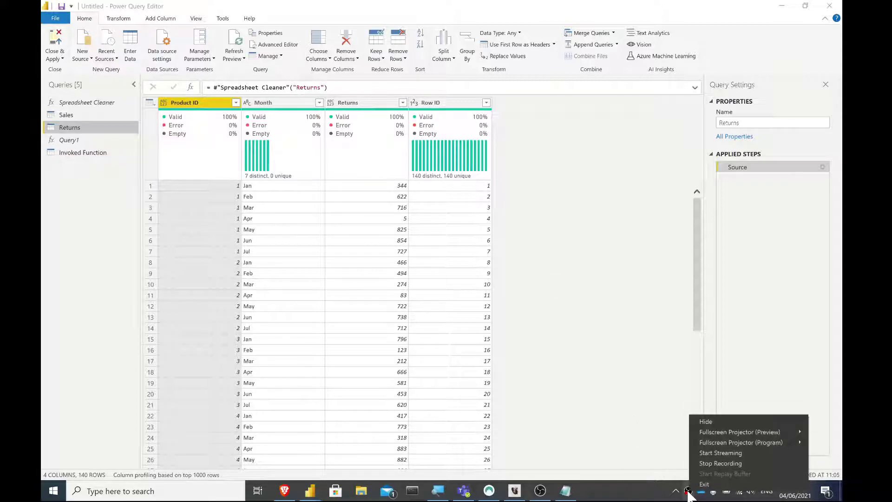